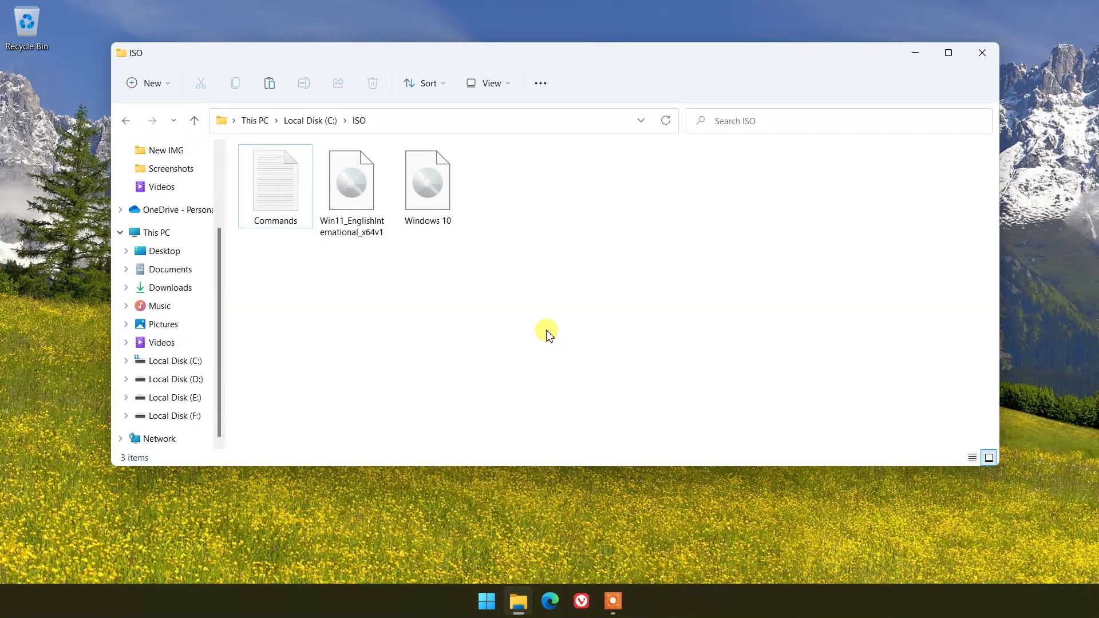
- Open the Commands notes in Notepad, minimize them, and reselect the Windows 10 ISO
{"action": "left_click", "coordinate": [431, 203]}
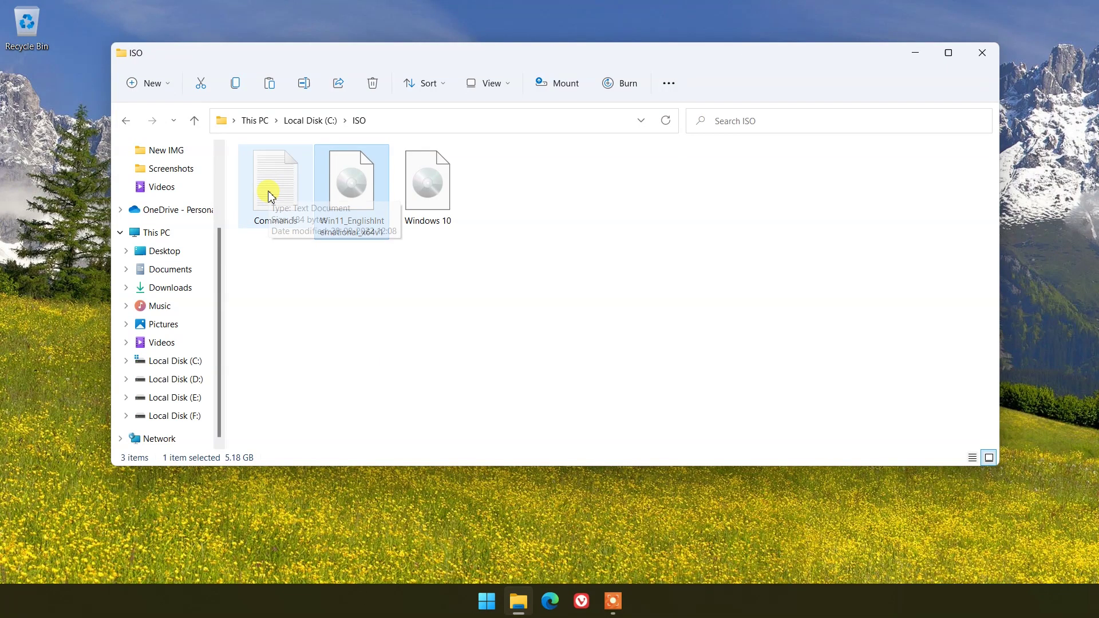
{"action": "left_click", "coordinate": [268, 197]}
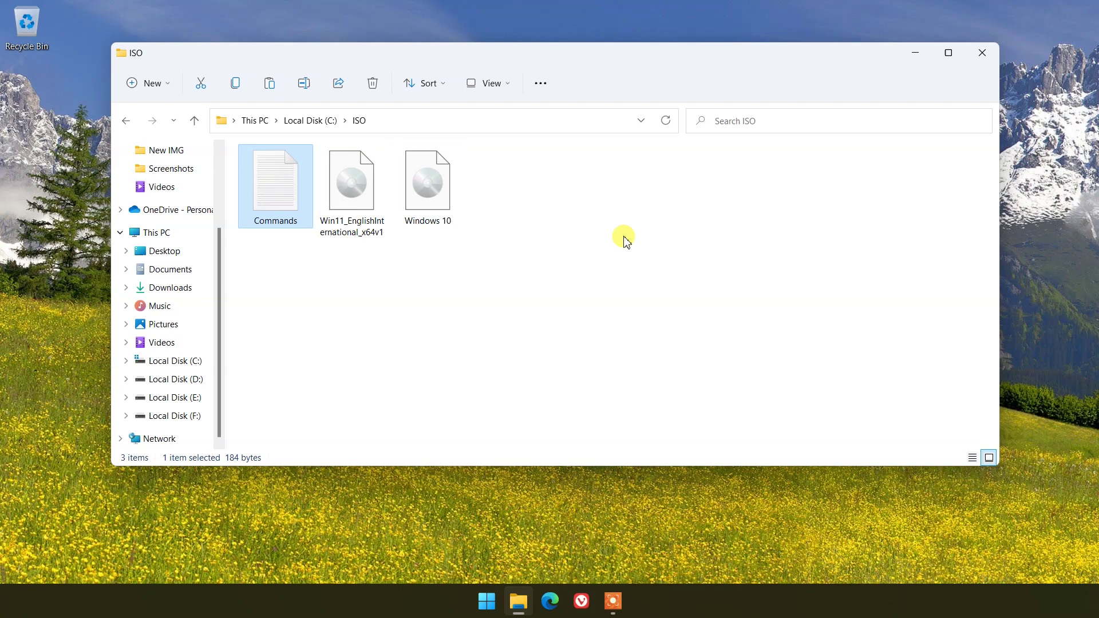
{"action": "key", "text": "Return"}
{"action": "mouse_move", "coordinate": [570, 226]}
{"action": "left_mouse_down"}
{"action": "mouse_move", "coordinate": [538, 275]}
{"action": "mouse_move", "coordinate": [563, 326]}
{"action": "left_mouse_up"}
{"action": "left_click", "coordinate": [893, 320]}
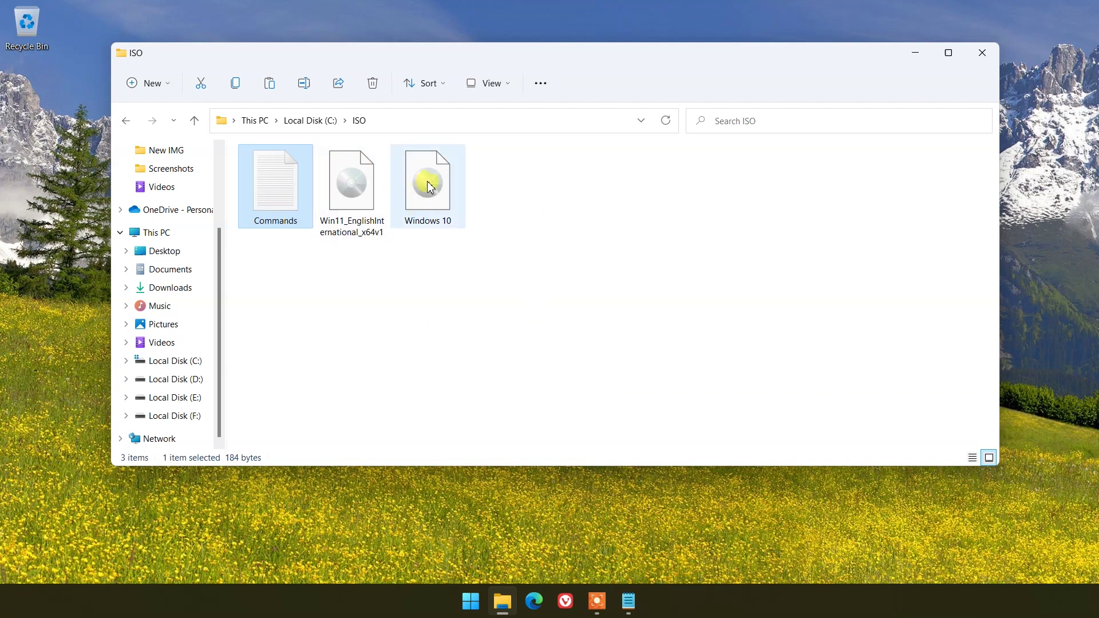
{"action": "left_click", "coordinate": [428, 185]}
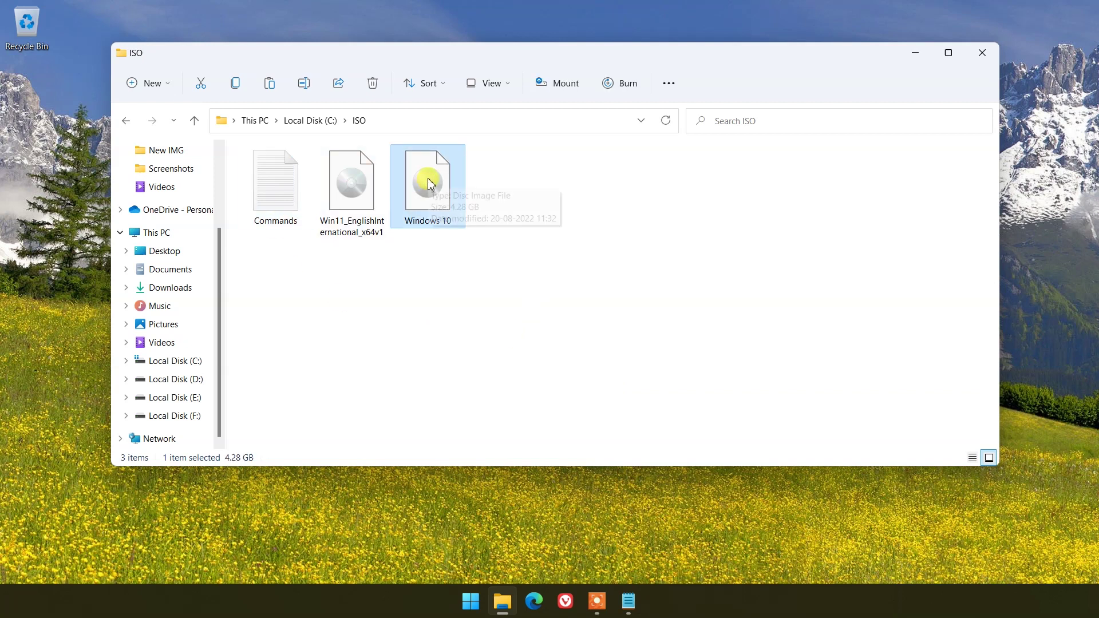
- Mount the Windows 10 ISO and copy its 3.63 GB install.esd into C:\ISO
{"action": "double_click", "coordinate": [429, 180]}
{"action": "right_click", "coordinate": [433, 184]}
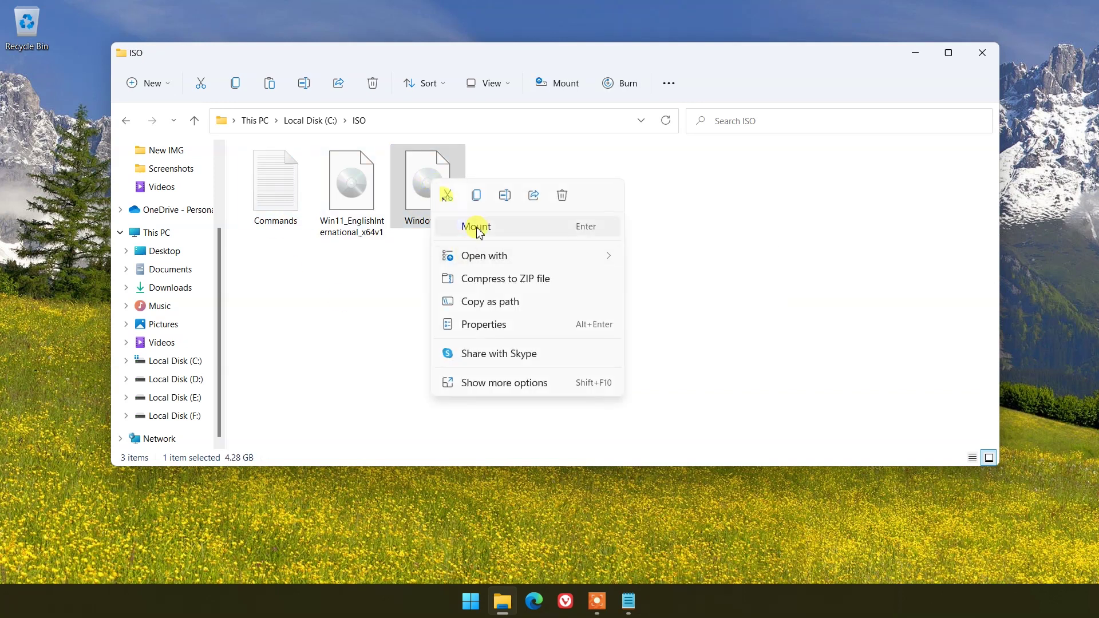
{"action": "left_click", "coordinate": [479, 225]}
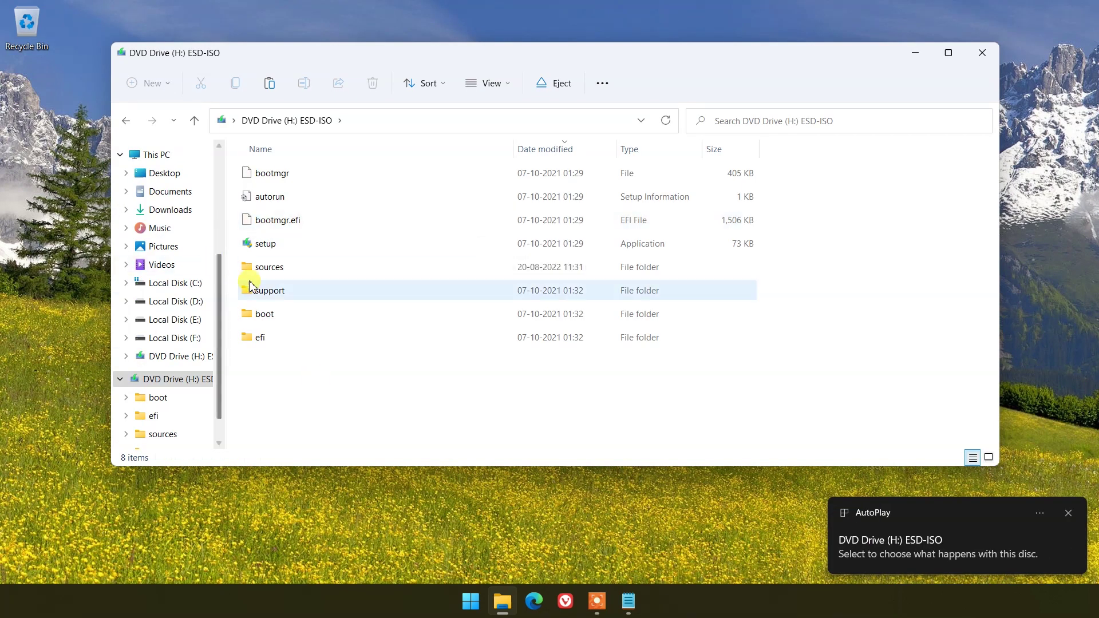
{"action": "double_click", "coordinate": [266, 267]}
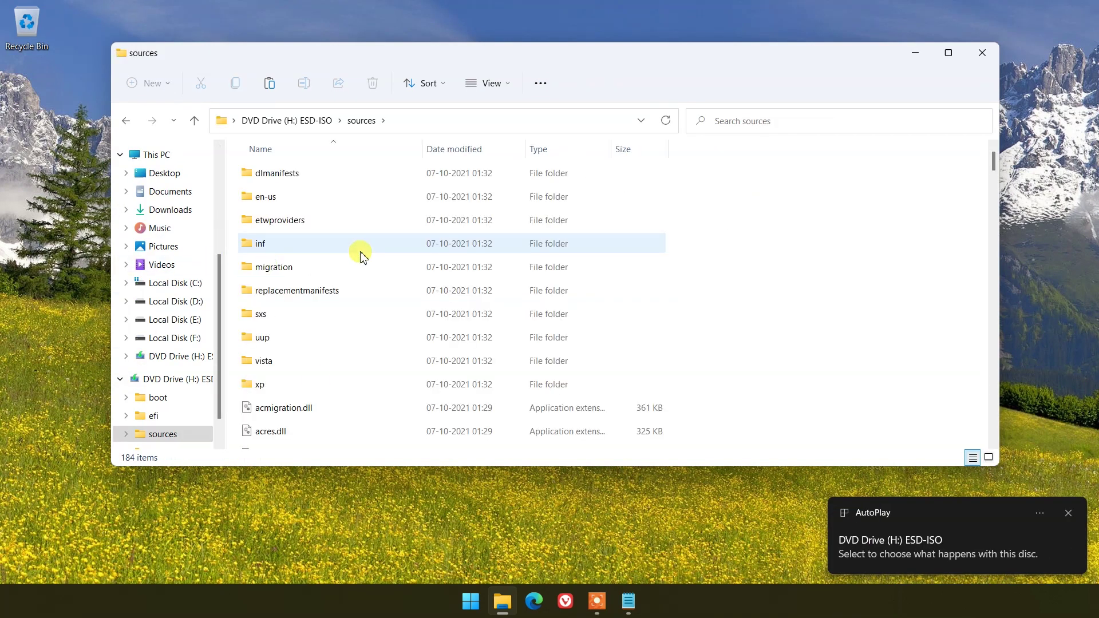
{"action": "scroll", "coordinate": [360, 254], "scroll_direction": "down", "scroll_amount": 3}
{"action": "scroll", "coordinate": [360, 254], "scroll_direction": "down", "scroll_amount": 3}
{"action": "scroll", "coordinate": [361, 254], "scroll_direction": "down", "scroll_amount": 2}
{"action": "left_click_drag", "start_coordinate": [993, 198], "coordinate": [1006, 280]}
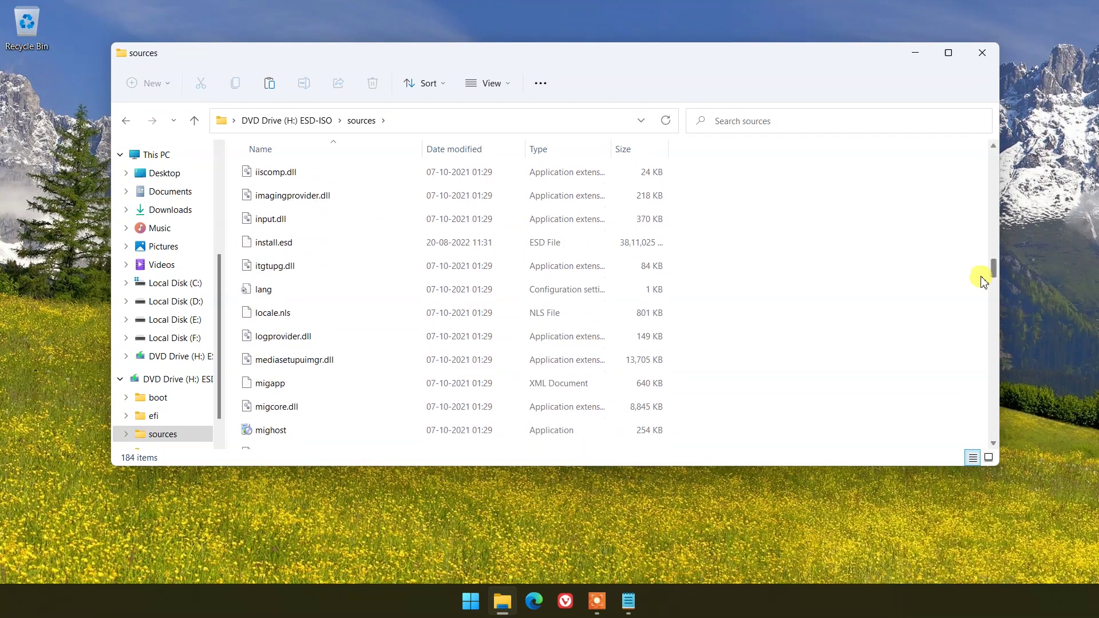
{"action": "left_click", "coordinate": [276, 248]}
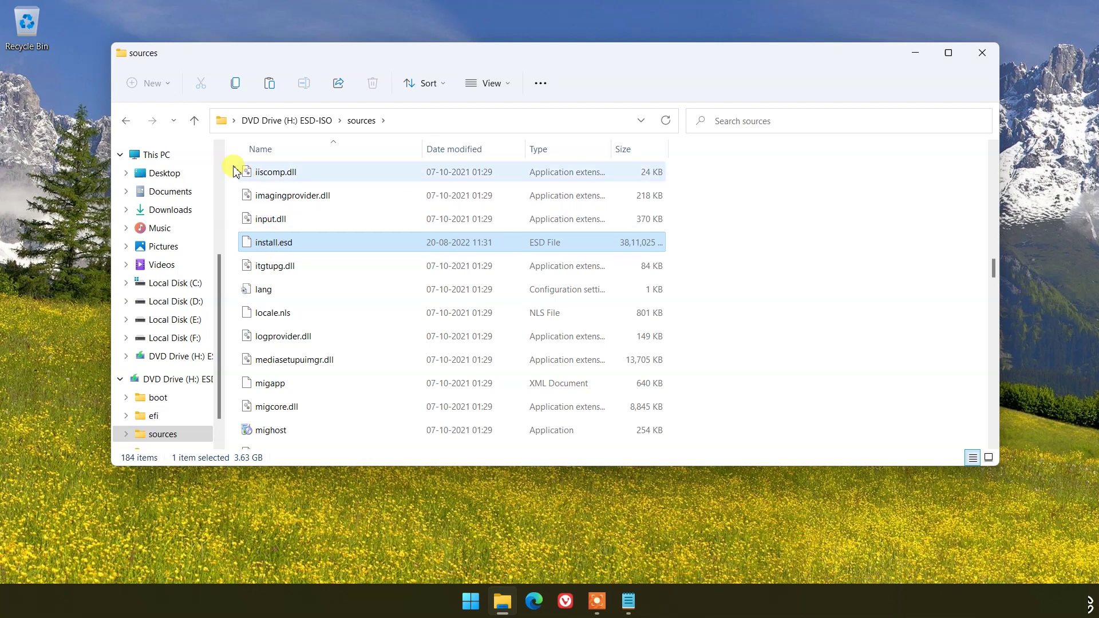
{"action": "left_click", "coordinate": [195, 120]}
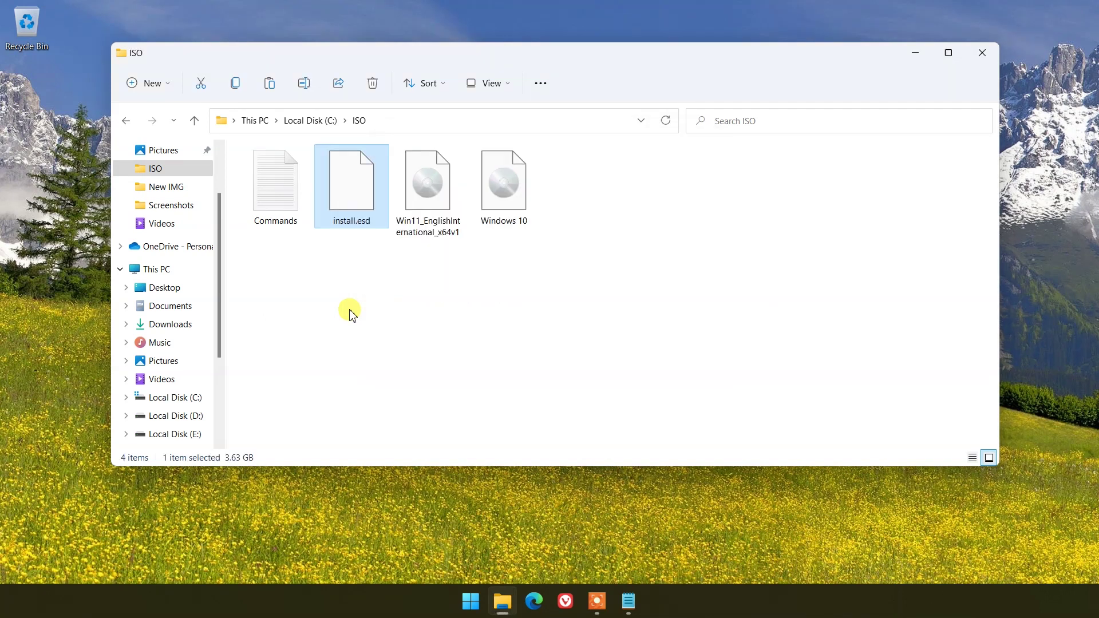
- Mount the Windows 11 ISO and paste its 4.50 GB install.wim into C:\ISO
{"action": "right_click", "coordinate": [429, 179]}
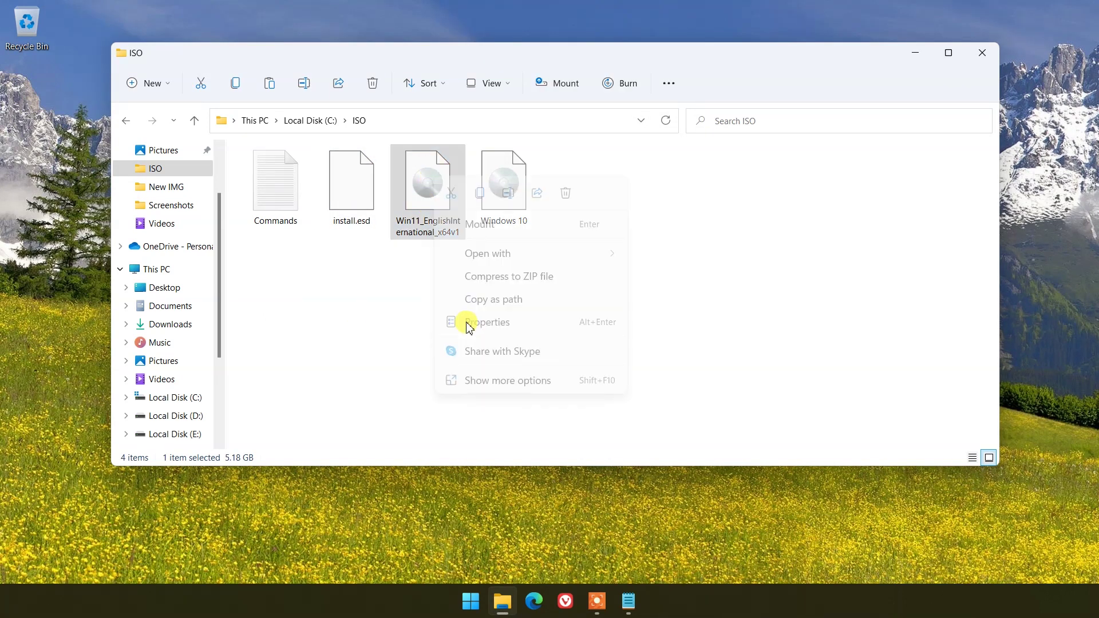
{"action": "left_click", "coordinate": [501, 226]}
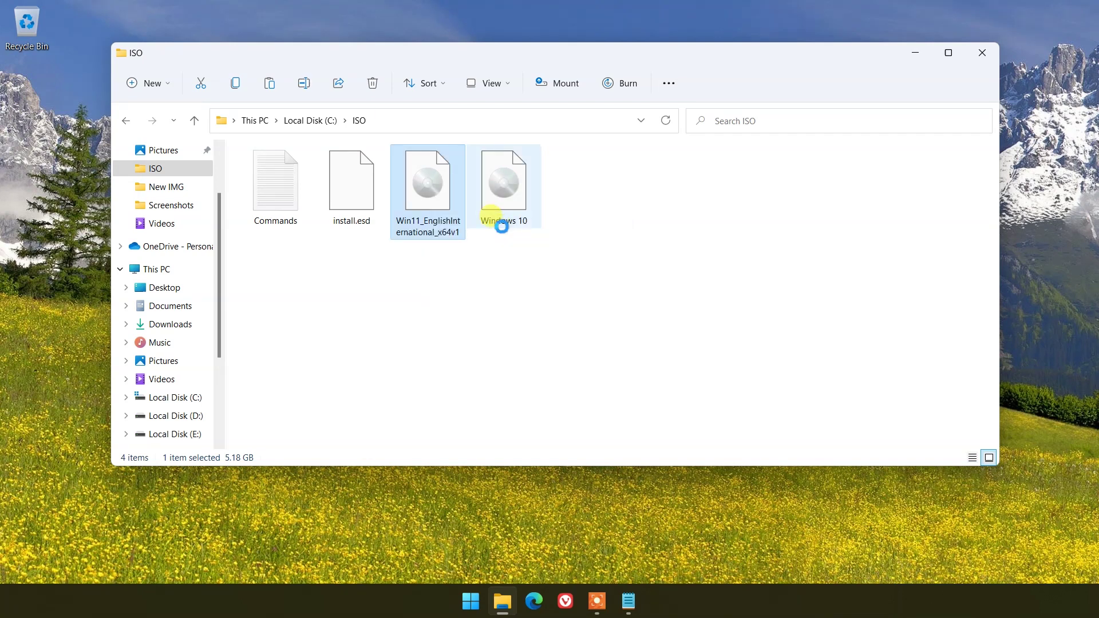
{"action": "double_click", "coordinate": [271, 217]}
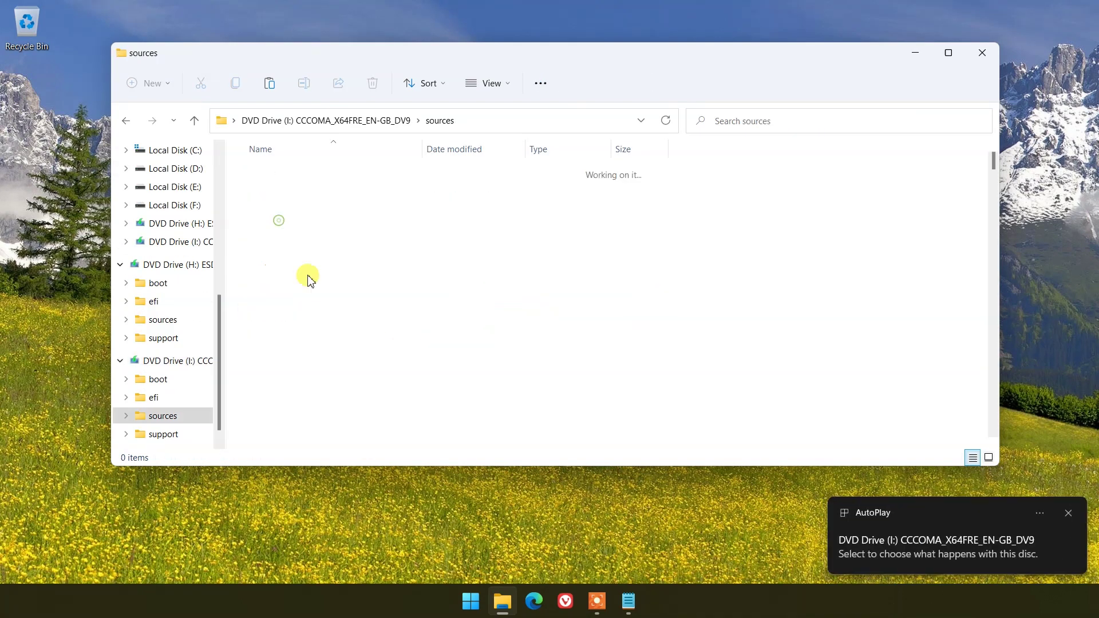
{"action": "scroll", "coordinate": [310, 283], "scroll_direction": "down", "scroll_amount": 10}
{"action": "left_click_drag", "start_coordinate": [994, 207], "coordinate": [995, 270]}
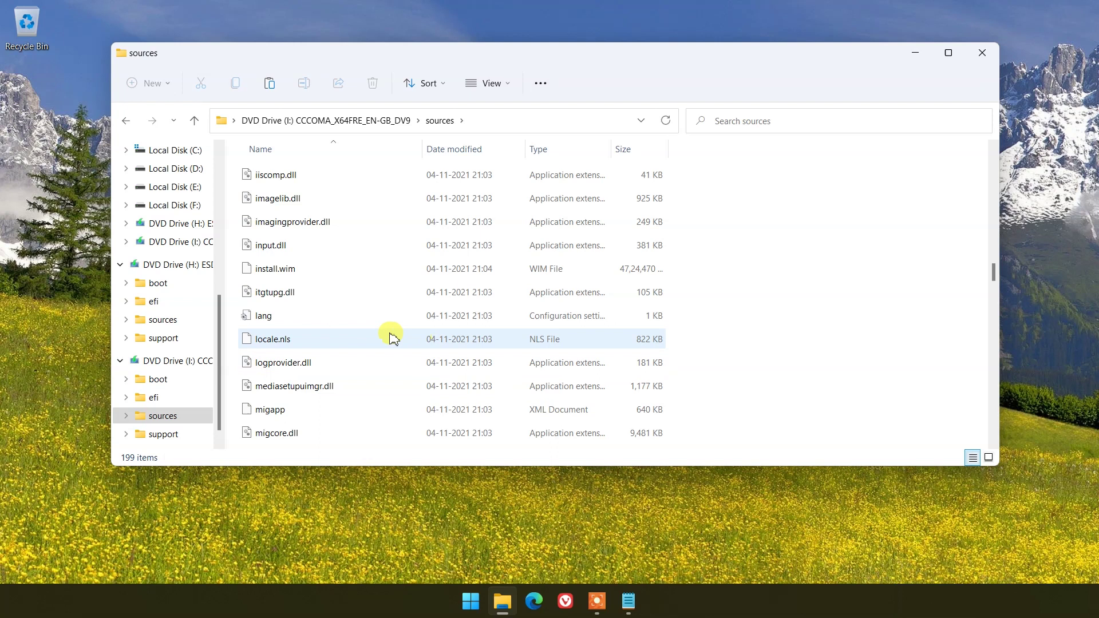
{"action": "left_click", "coordinate": [276, 275]}
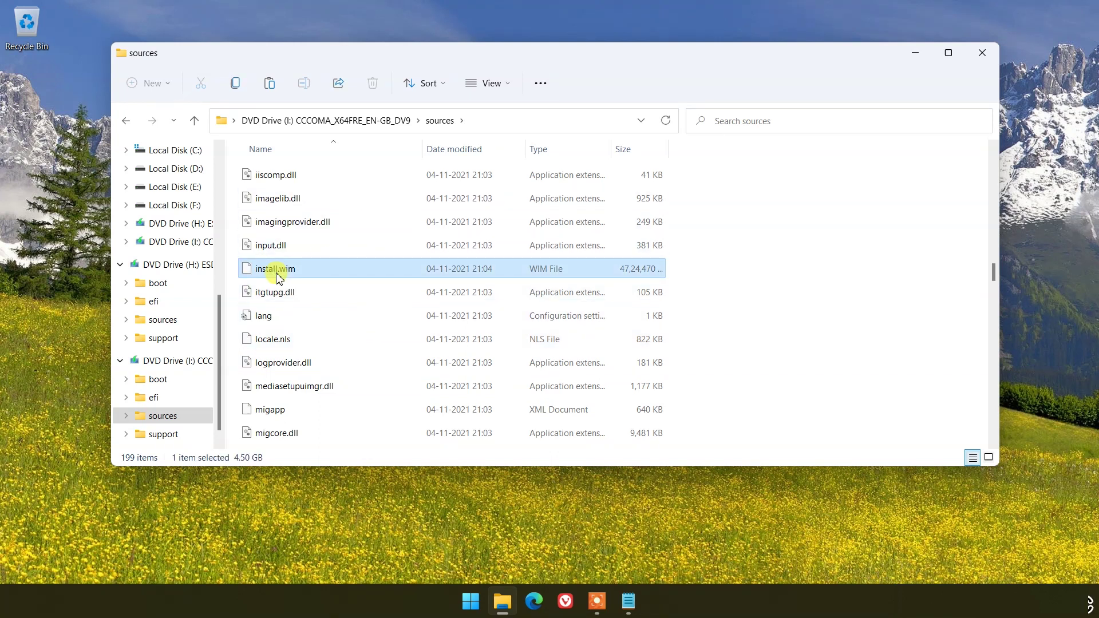
{"action": "left_click", "coordinate": [195, 120]}
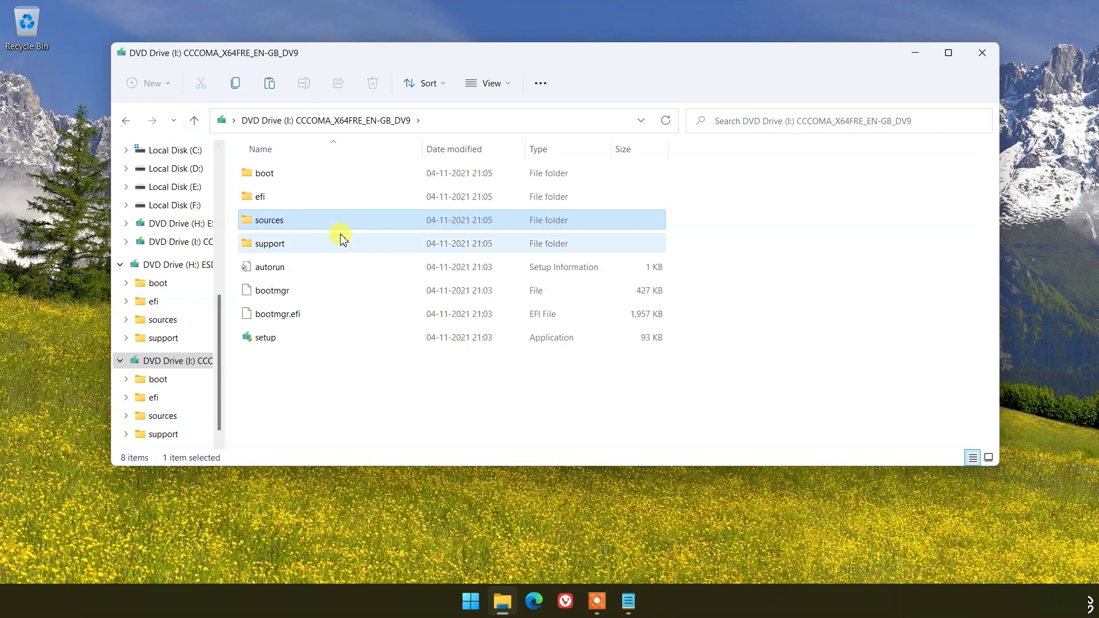
{"action": "scroll", "coordinate": [219, 185], "scroll_direction": "up", "scroll_amount": 5}
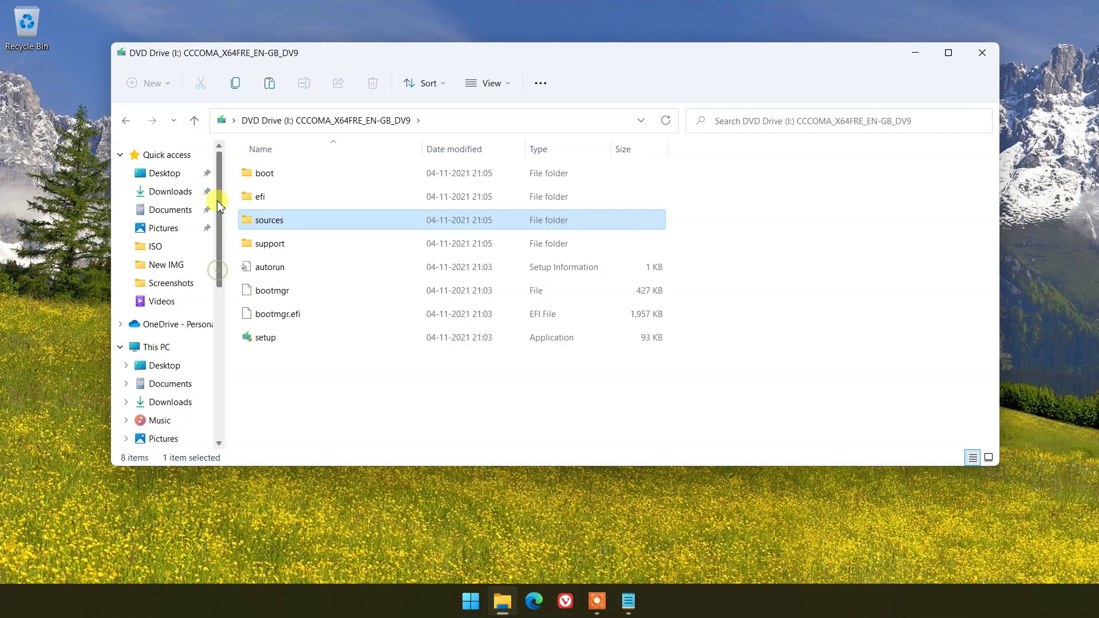
{"action": "left_click", "coordinate": [155, 246]}
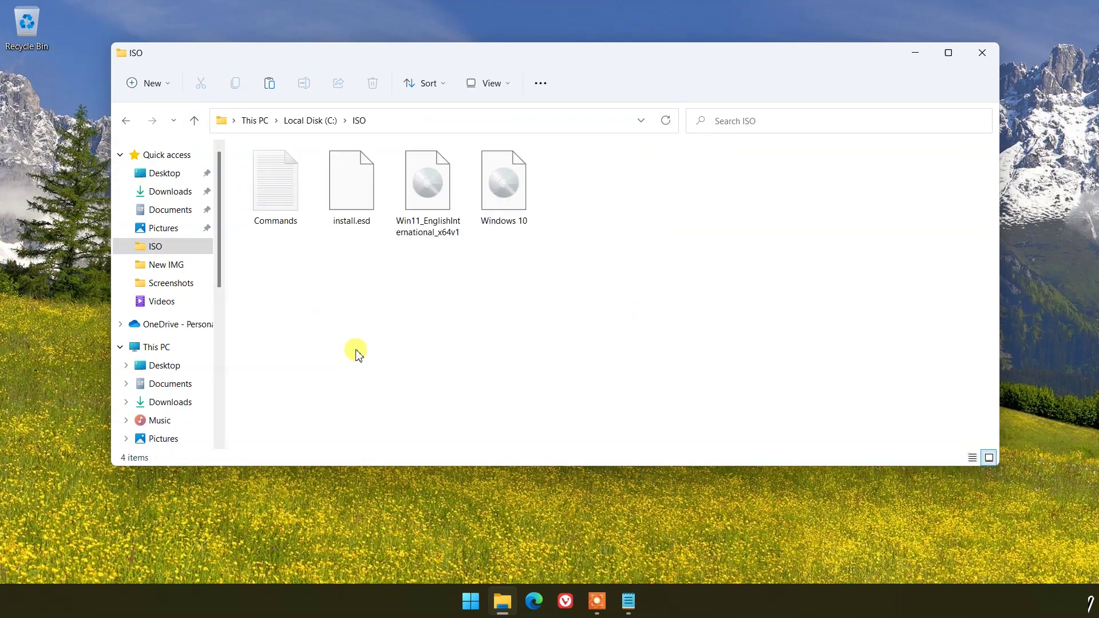
{"action": "key", "text": "ctrl+v"}
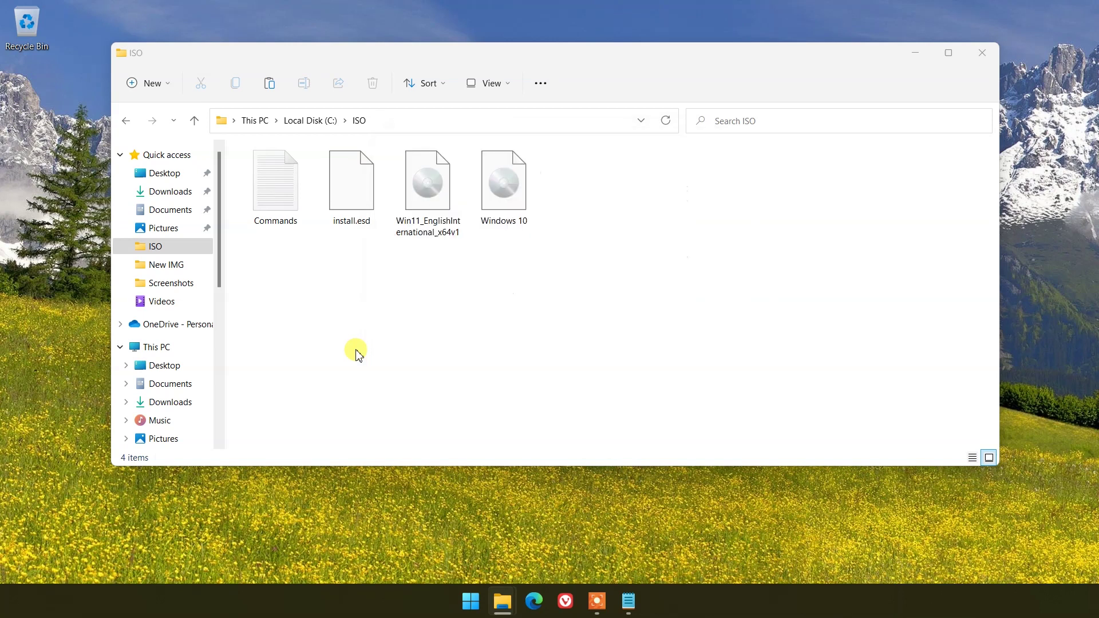
- Open Command Prompt and paste in the Dism Get-ImageInfo line from the Commands notes
{"action": "left_click", "coordinate": [432, 320]}
{"action": "key", "text": "super"}
{"action": "type", "text": "cmd"}
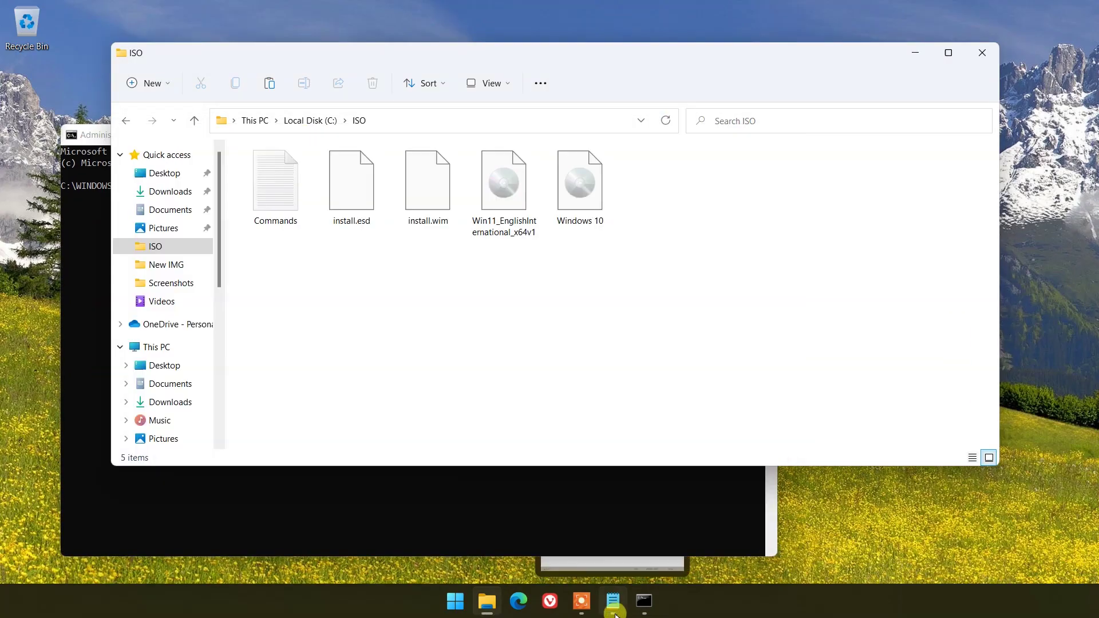
{"action": "double_click", "coordinate": [274, 184]}
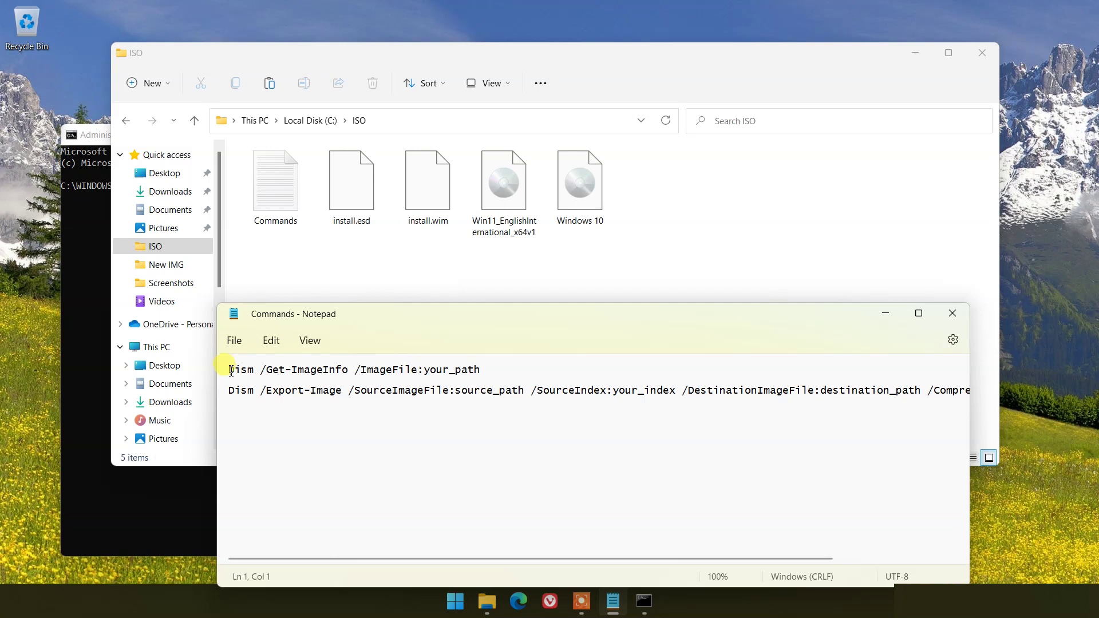
{"action": "left_click_drag", "start_coordinate": [230, 370], "coordinate": [474, 371]}
{"action": "right_click", "coordinate": [454, 371]}
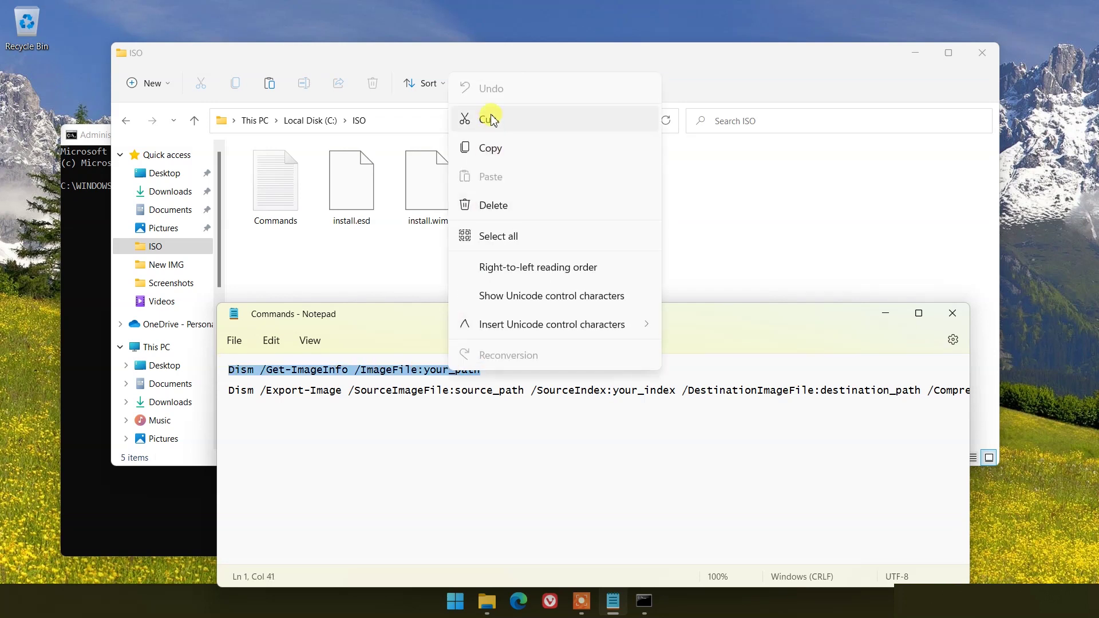
{"action": "left_click", "coordinate": [490, 148]}
{"action": "left_click", "coordinate": [102, 138]}
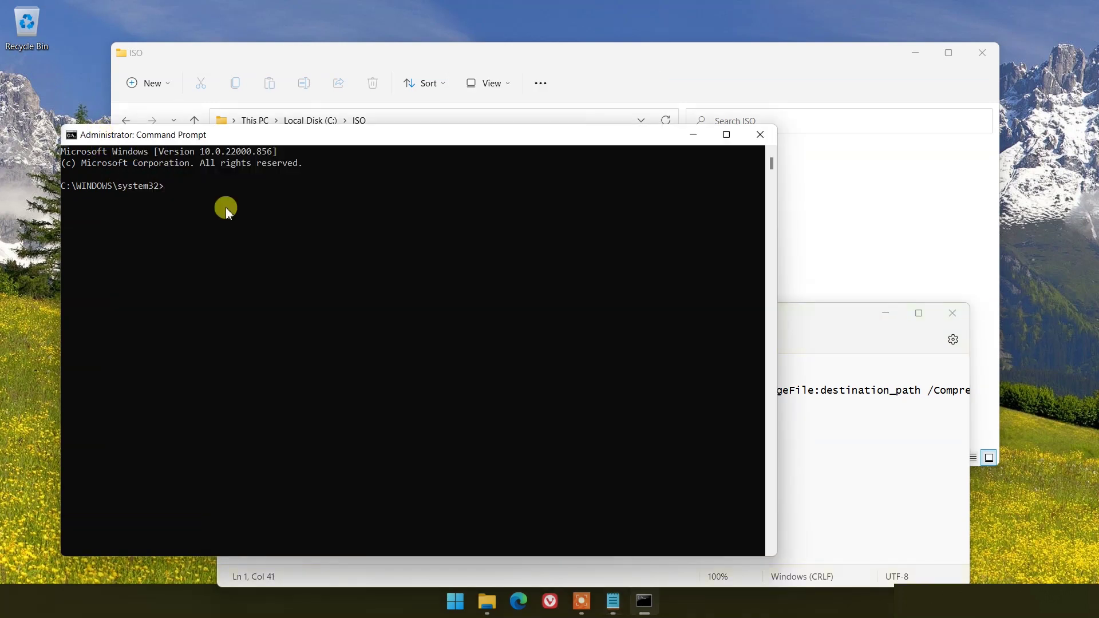
{"action": "left_click", "coordinate": [166, 190]}
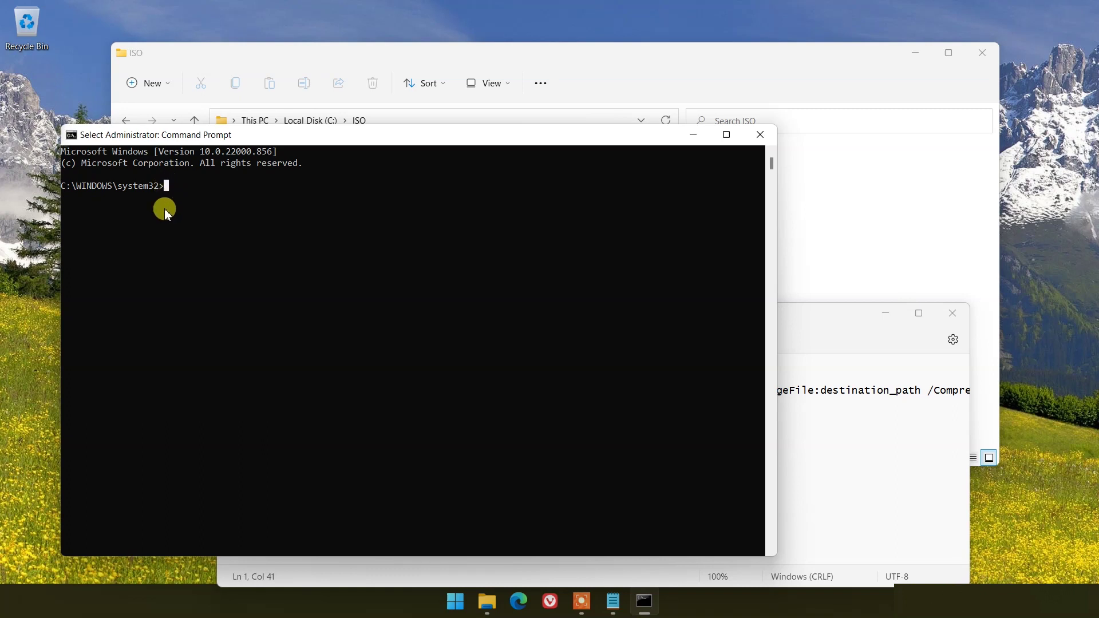
{"action": "right_click", "coordinate": [164, 209]}
- Replace the your_path placeholder with the C:\ISO path and run the install.esd query
{"action": "left_click", "coordinate": [433, 64]}
{"action": "left_click", "coordinate": [382, 121]}
{"action": "right_click", "coordinate": [382, 120]}
{"action": "left_click", "coordinate": [417, 161]}
{"action": "key", "text": "alt+Tab"}
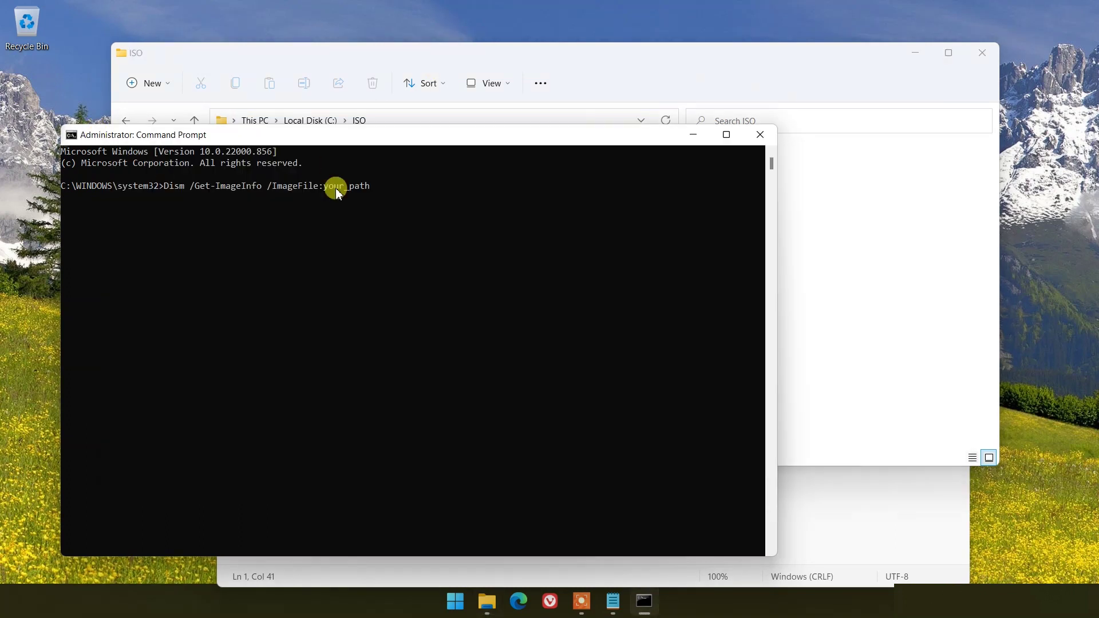
{"action": "key", "text": "BackSpace"}
{"action": "key", "text": "BackSpace"}
{"action": "key", "text": "BackSpace"}
{"action": "type", "text": "C:\\ISO"}
{"action": "type", "text": "d"}
{"action": "key", "text": "Return"}
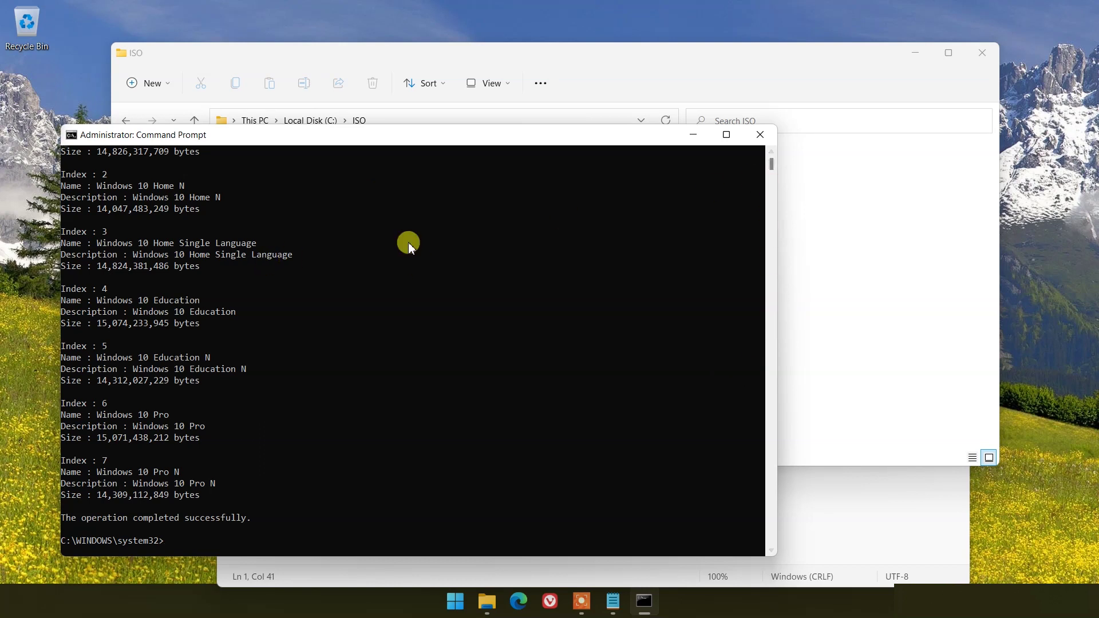
{"action": "scroll", "coordinate": [405, 242], "scroll_direction": "down", "scroll_amount": 1}
{"action": "scroll", "coordinate": [129, 451], "scroll_direction": "up", "scroll_amount": 1}
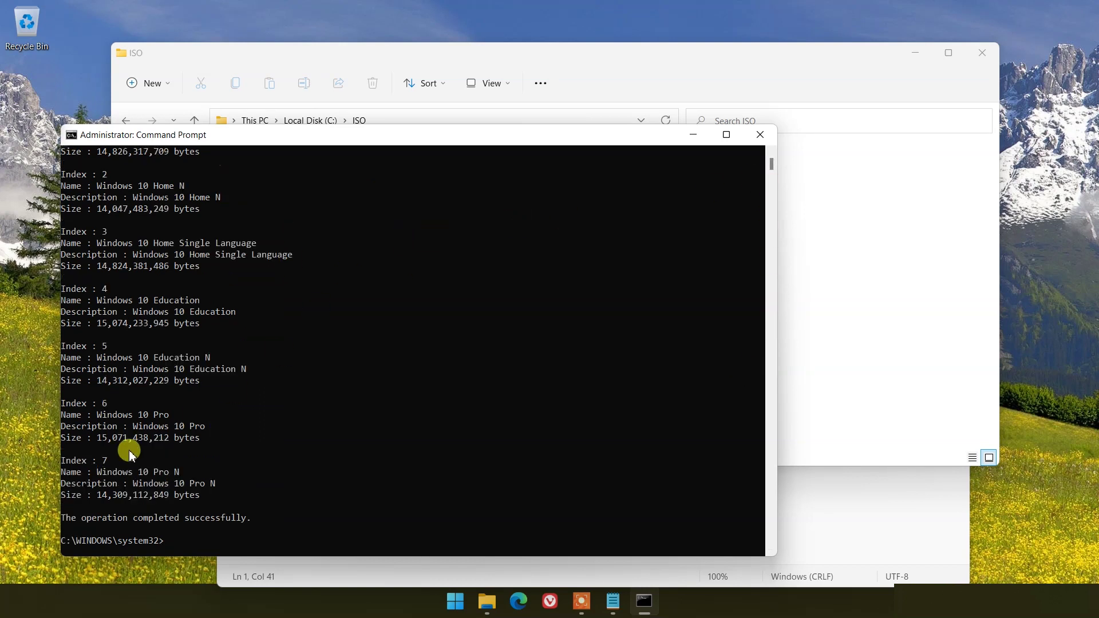
{"action": "scroll", "coordinate": [771, 166], "scroll_direction": "up", "scroll_amount": 5}
- Check the Index 2 entry among the seven editions, then return to the ISO folder
{"action": "left_click_drag", "start_coordinate": [171, 276], "coordinate": [124, 268]}
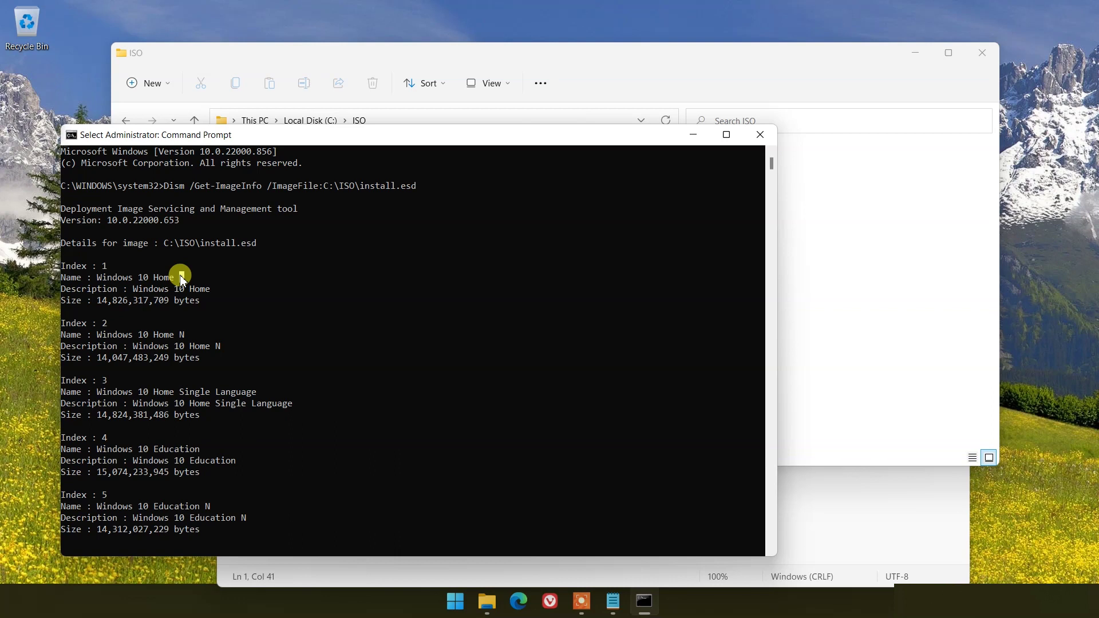
{"action": "left_click", "coordinate": [129, 266]}
{"action": "left_click", "coordinate": [135, 323]}
{"action": "scroll", "coordinate": [770, 166], "scroll_direction": "down", "scroll_amount": 5}
{"action": "left_click", "coordinate": [771, 550]}
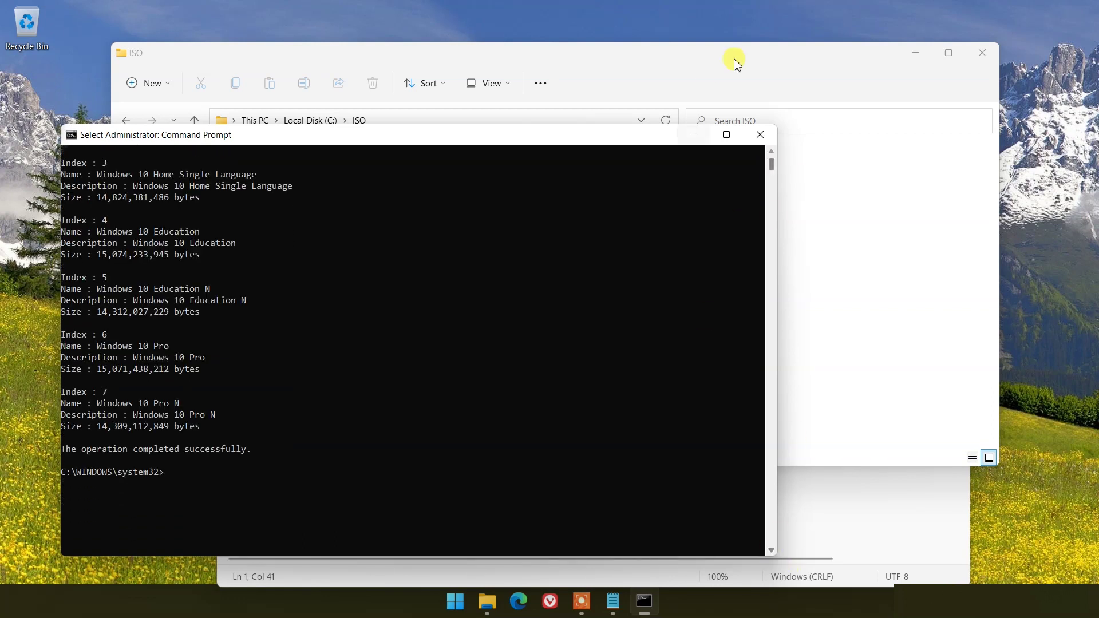
{"action": "left_click", "coordinate": [615, 73]}
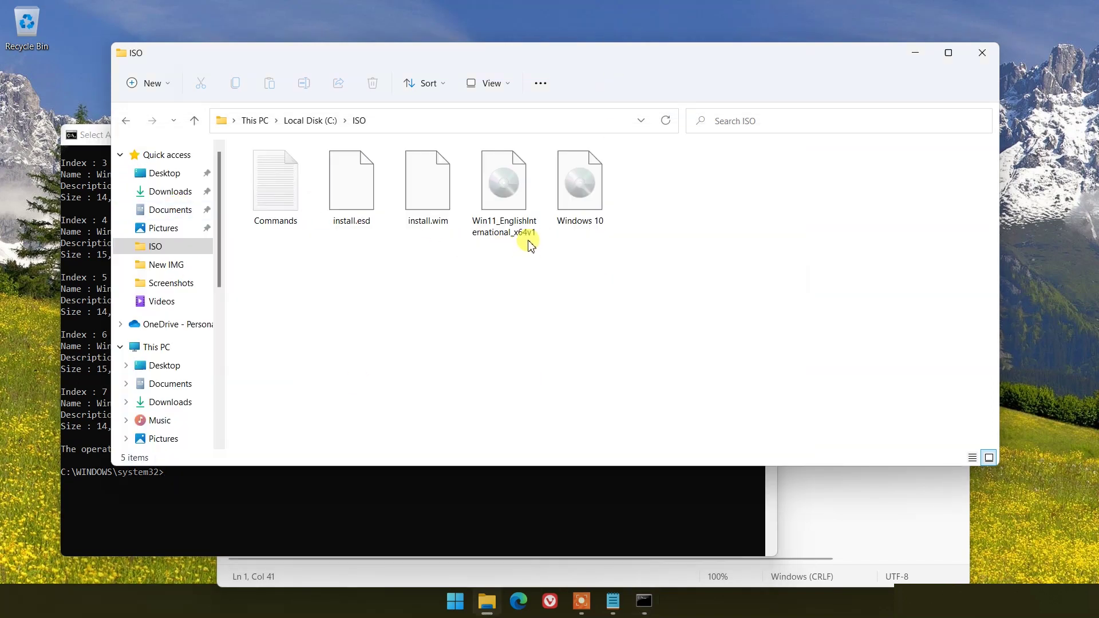
- Select install.wim and copy the Get-ImageInfo line from the Commands notes
{"action": "left_click", "coordinate": [432, 202]}
{"action": "left_click", "coordinate": [846, 500]}
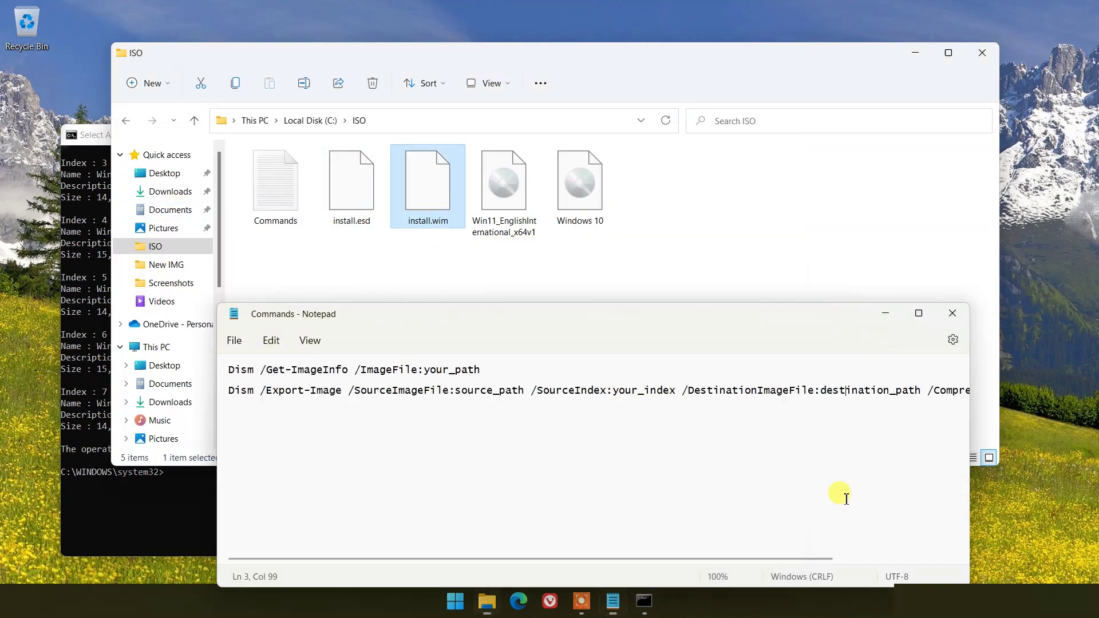
{"action": "left_click_drag", "start_coordinate": [230, 370], "coordinate": [483, 370]}
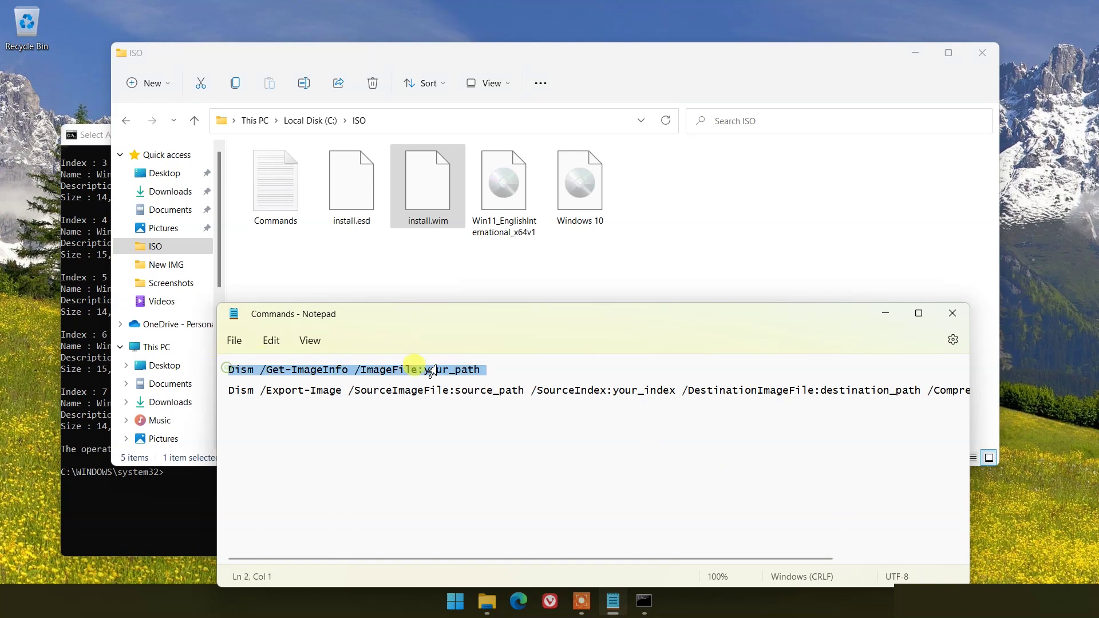
{"action": "right_click", "coordinate": [433, 369]}
{"action": "left_click", "coordinate": [469, 155]}
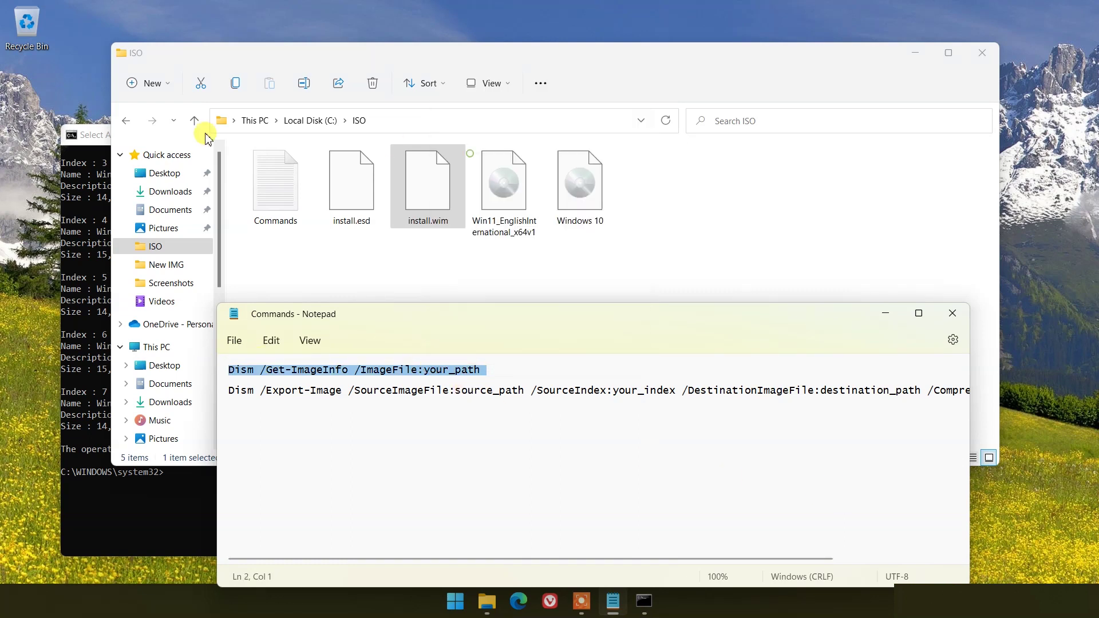
- Run the pasted query on install.wim and highlight 'Index : 6' in the output
{"action": "left_click", "coordinate": [94, 135]}
{"action": "right_click", "coordinate": [234, 466]}
{"action": "type", "text": "Dism /Get-ImageInfo /ImageFile:c:\\ISO\\install.wim"}
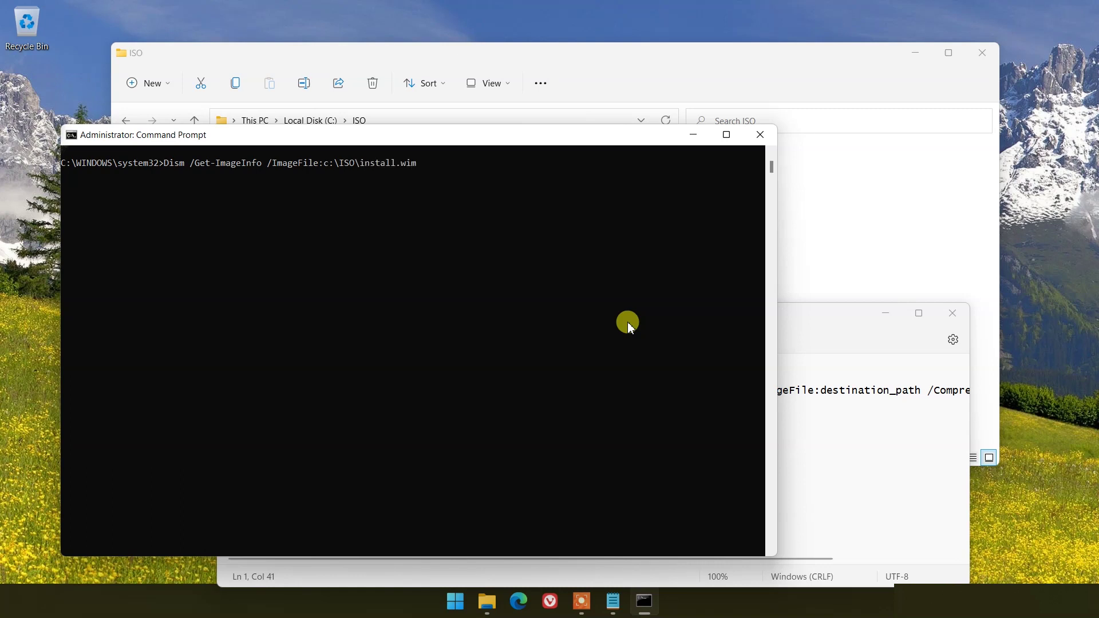
{"action": "key", "text": "Return"}
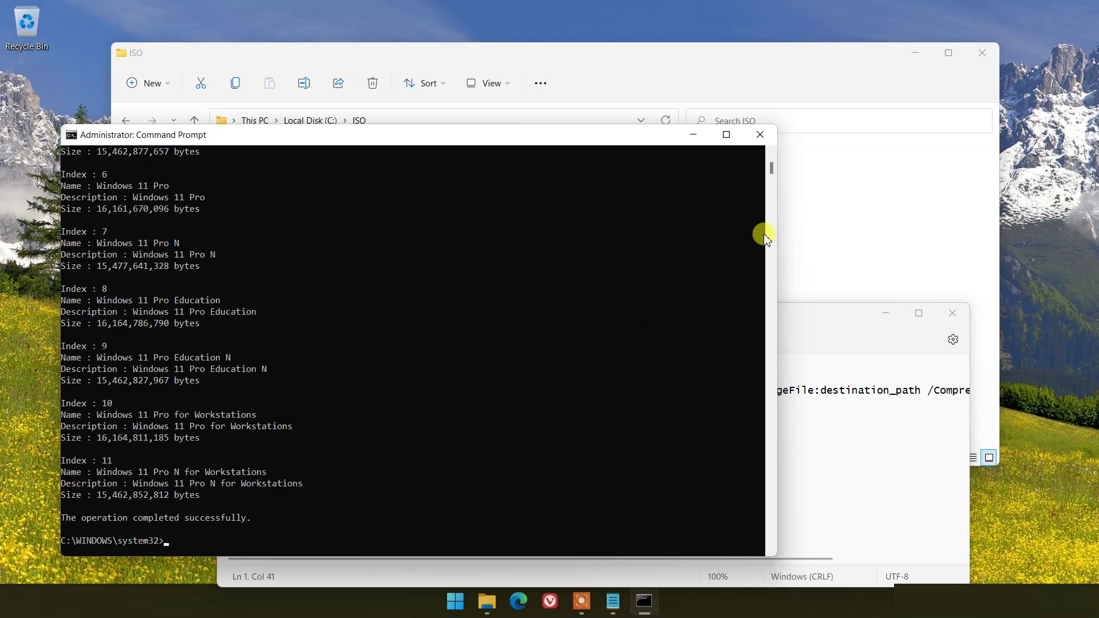
{"action": "scroll", "coordinate": [772, 155], "scroll_direction": "up", "scroll_amount": 2}
{"action": "scroll", "coordinate": [771, 155], "scroll_direction": "up", "scroll_amount": 1}
{"action": "scroll", "coordinate": [771, 151], "scroll_direction": "up", "scroll_amount": 2}
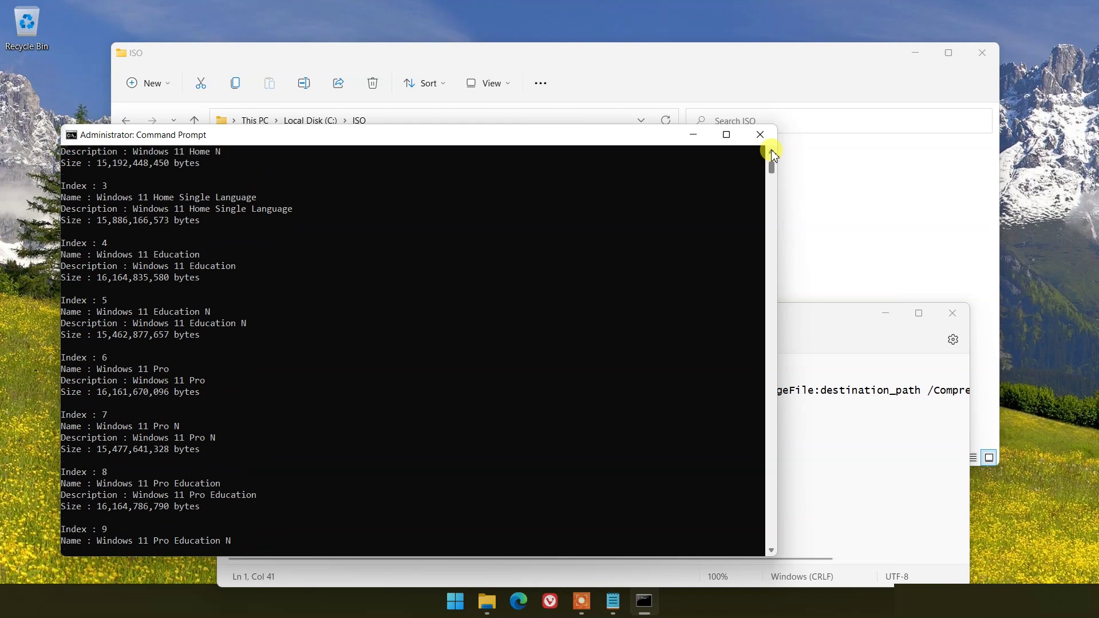
{"action": "scroll", "coordinate": [771, 151], "scroll_direction": "up", "scroll_amount": 2}
{"action": "scroll", "coordinate": [772, 151], "scroll_direction": "up", "scroll_amount": 2}
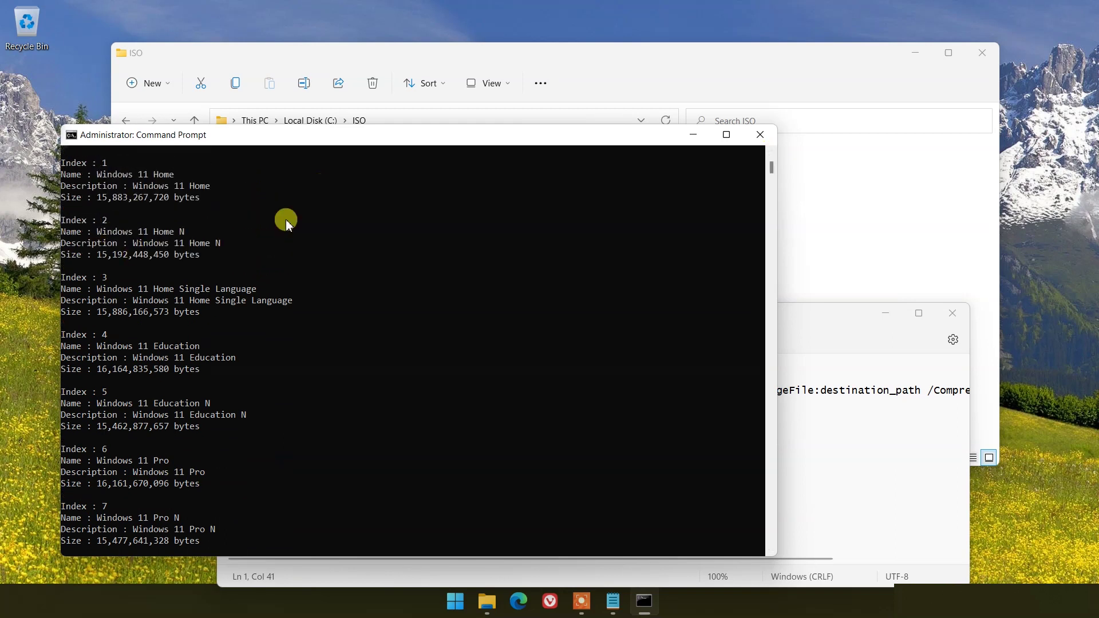
{"action": "scroll", "coordinate": [773, 550], "scroll_direction": "down", "scroll_amount": 4}
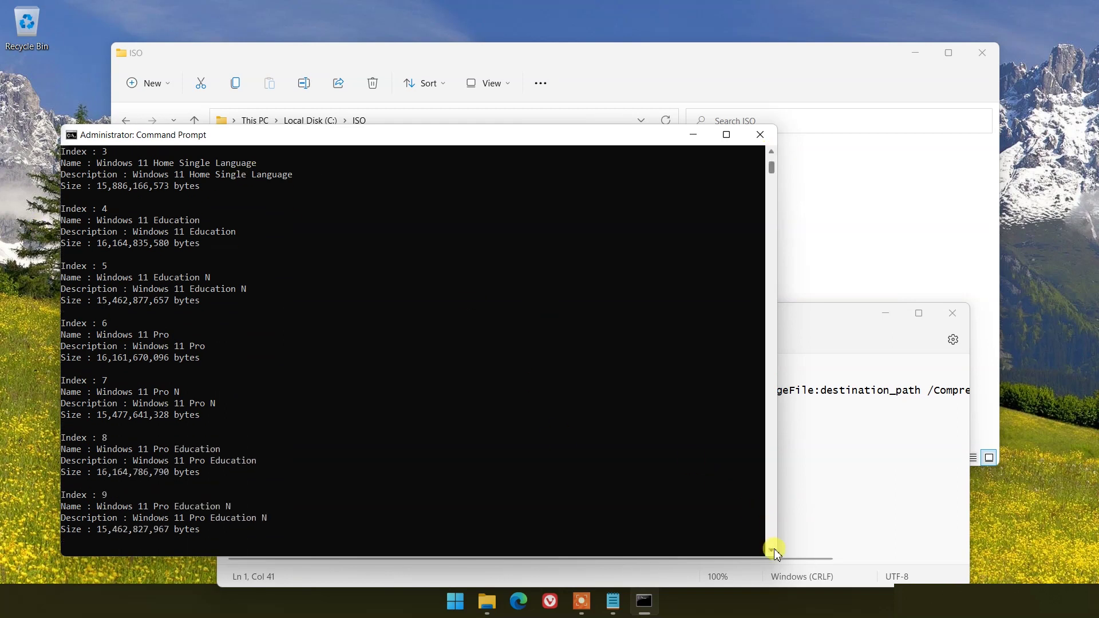
{"action": "scroll", "coordinate": [773, 550], "scroll_direction": "down", "scroll_amount": 7}
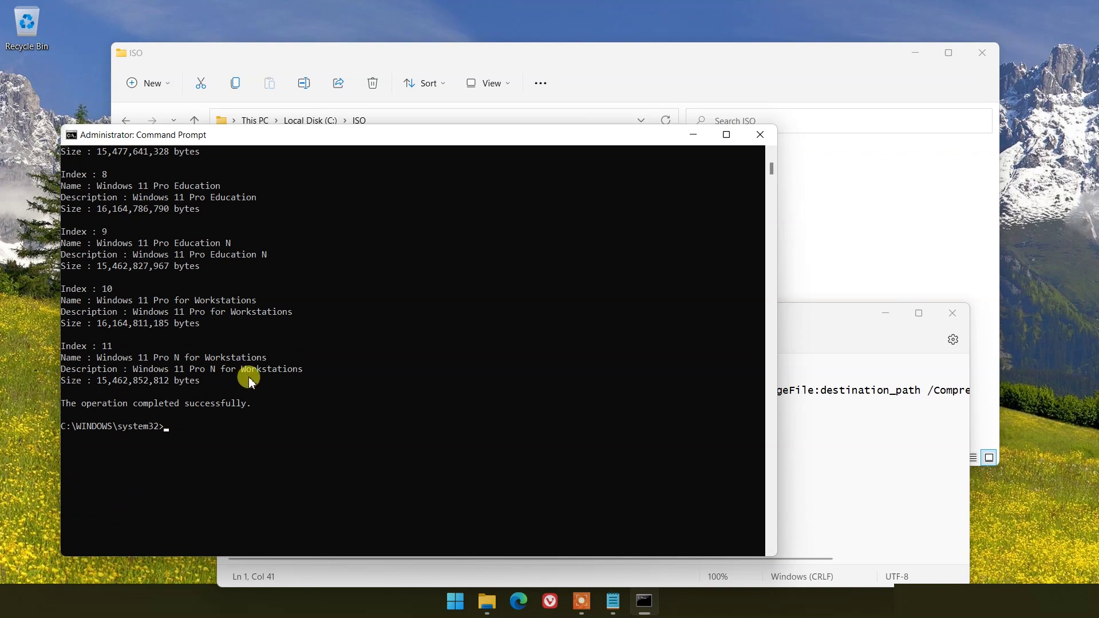
{"action": "left_click_drag", "start_coordinate": [249, 383], "coordinate": [774, 155]}
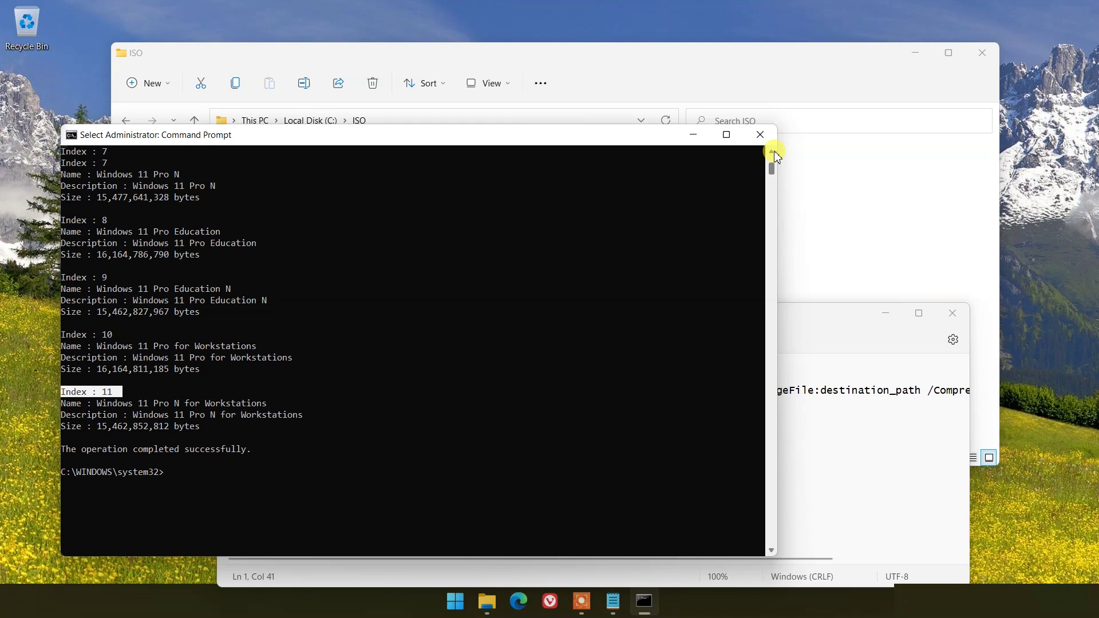
{"action": "scroll", "coordinate": [774, 154], "scroll_direction": "up", "scroll_amount": 1}
{"action": "scroll", "coordinate": [774, 155], "scroll_direction": "up", "scroll_amount": 1}
{"action": "scroll", "coordinate": [773, 154], "scroll_direction": "up", "scroll_amount": 1}
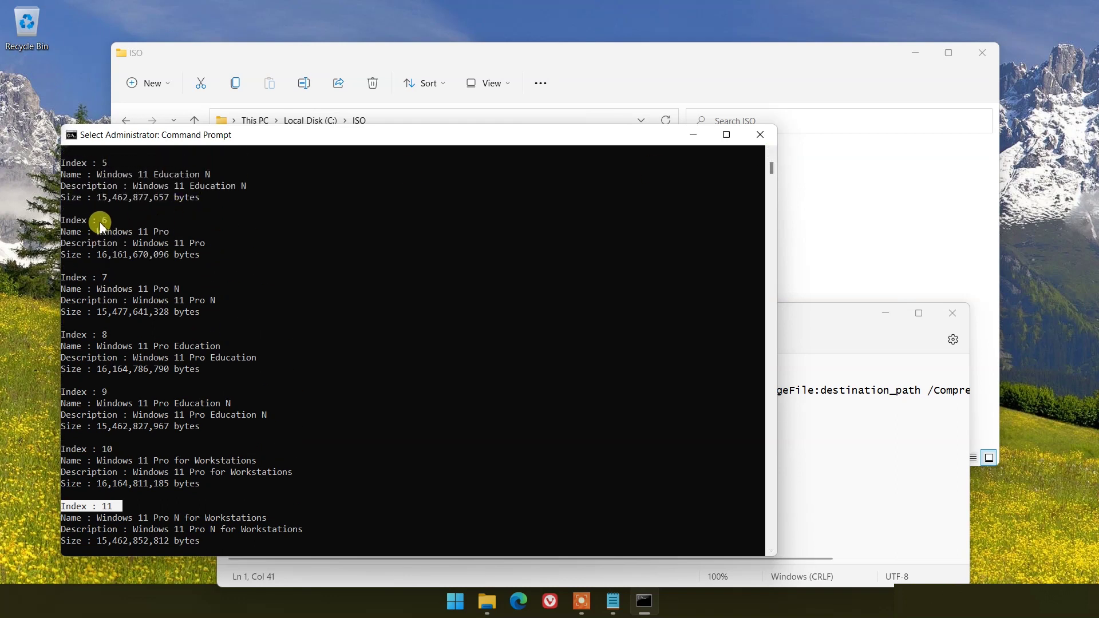
{"action": "left_click_drag", "start_coordinate": [100, 225], "coordinate": [55, 225]}
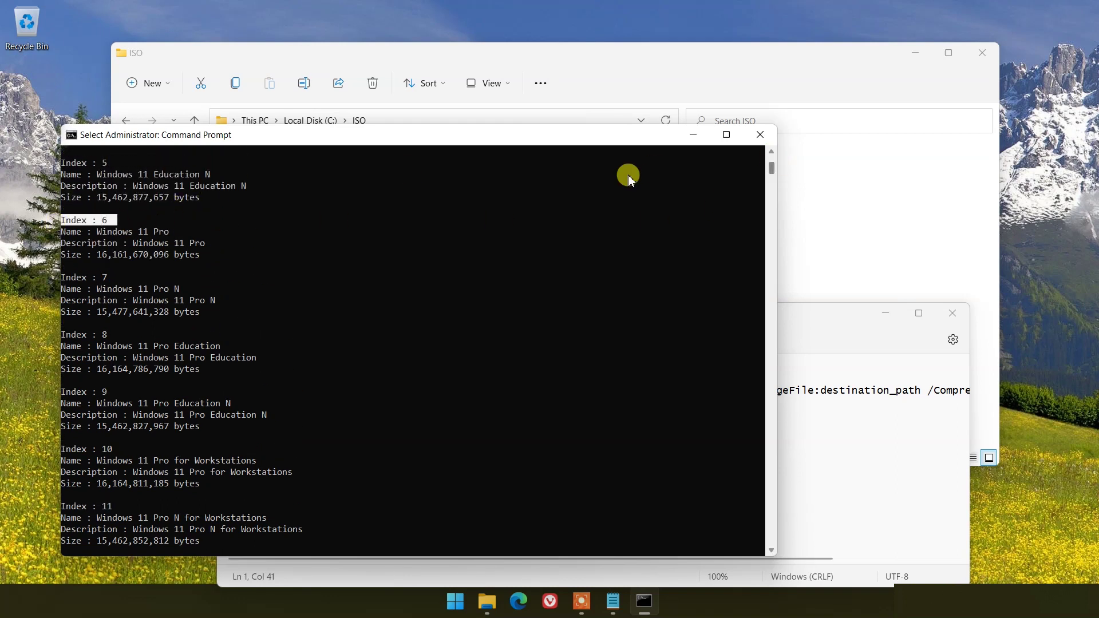
- Copy the entire Dism Export-Image line from Notepad and refocus Command Prompt
{"action": "left_click", "coordinate": [830, 320]}
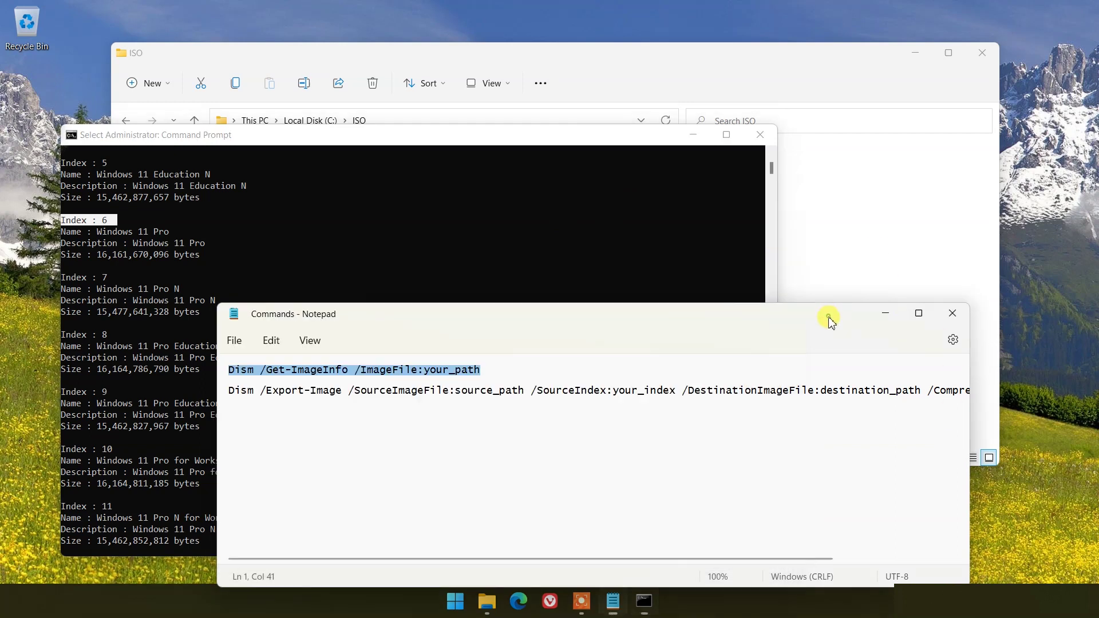
{"action": "triple_click", "coordinate": [231, 391]}
{"action": "left_click", "coordinate": [232, 391]}
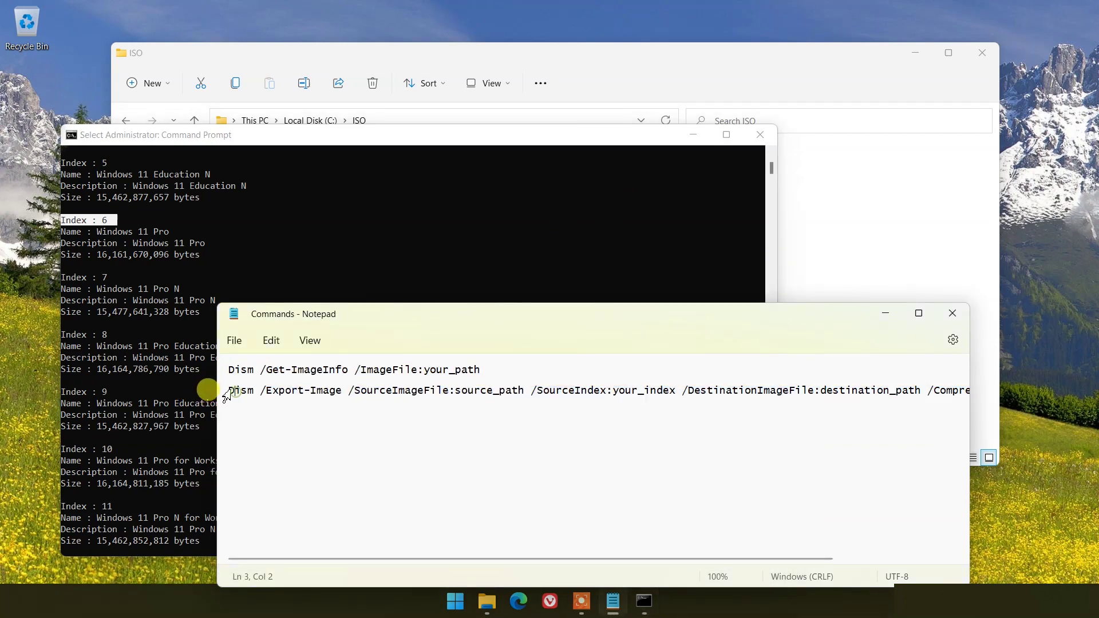
{"action": "triple_click", "coordinate": [230, 390]}
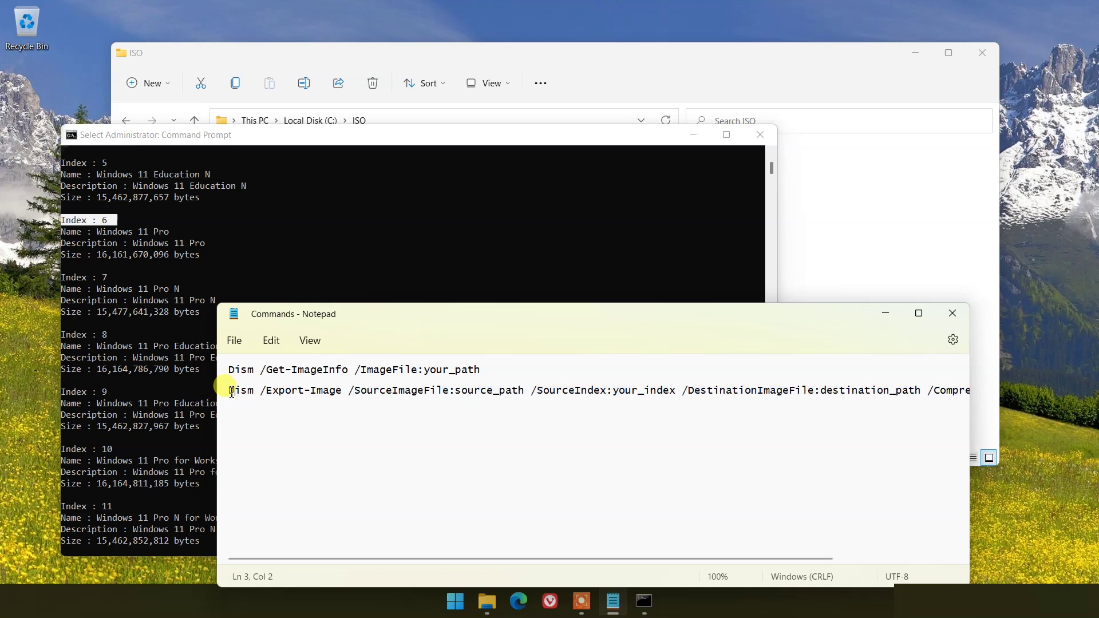
{"action": "left_click_drag", "start_coordinate": [229, 391], "coordinate": [1035, 386]}
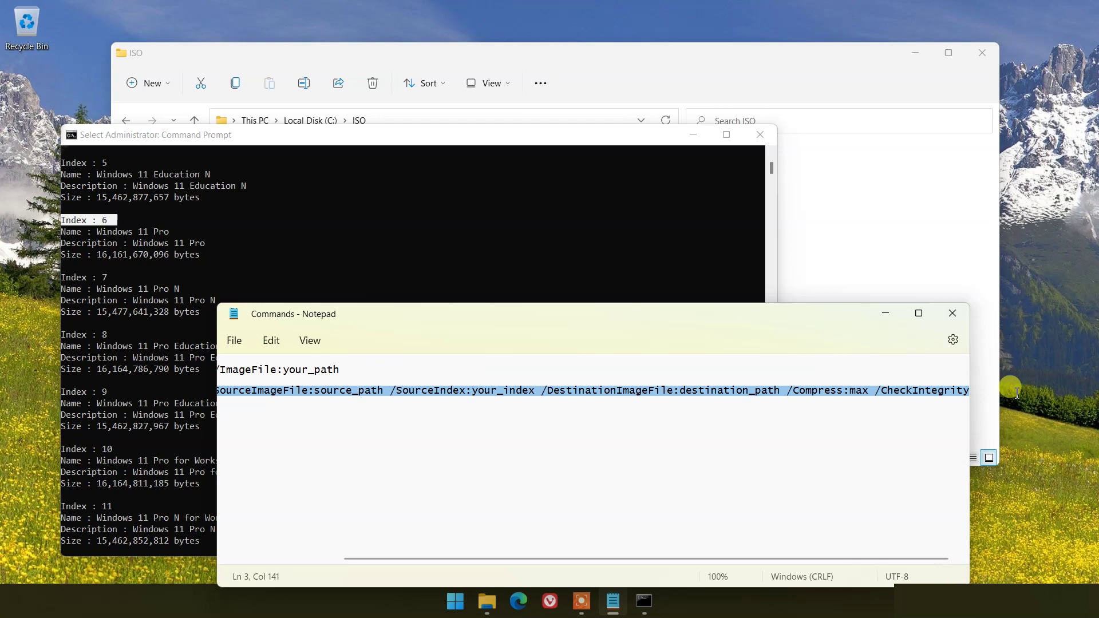
{"action": "right_click", "coordinate": [912, 400]}
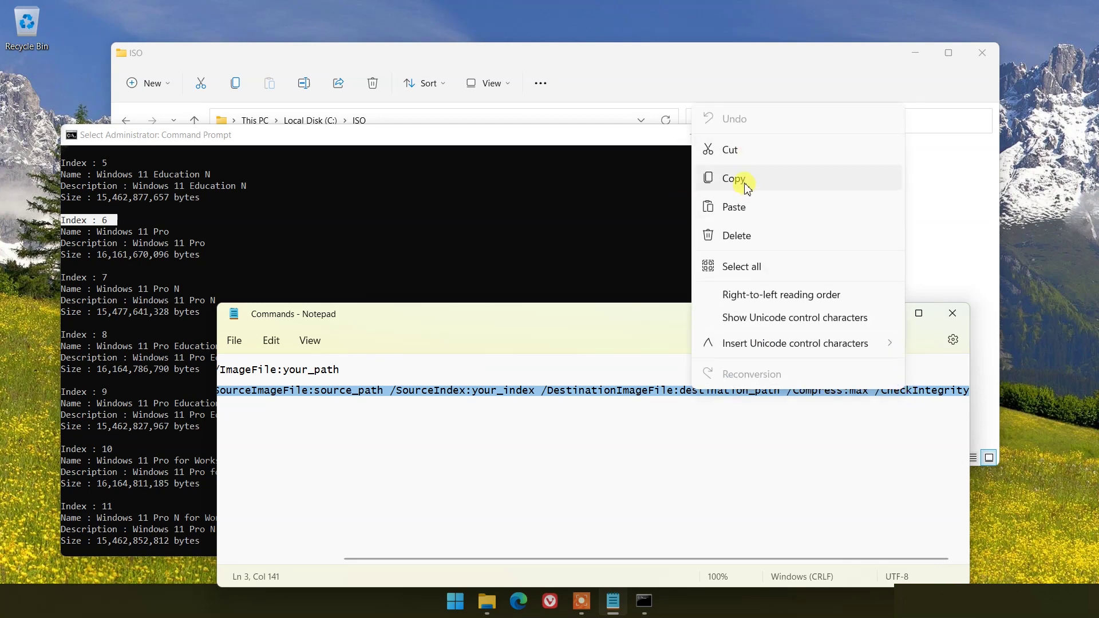
{"action": "left_click", "coordinate": [744, 179]}
{"action": "left_click", "coordinate": [591, 139]}
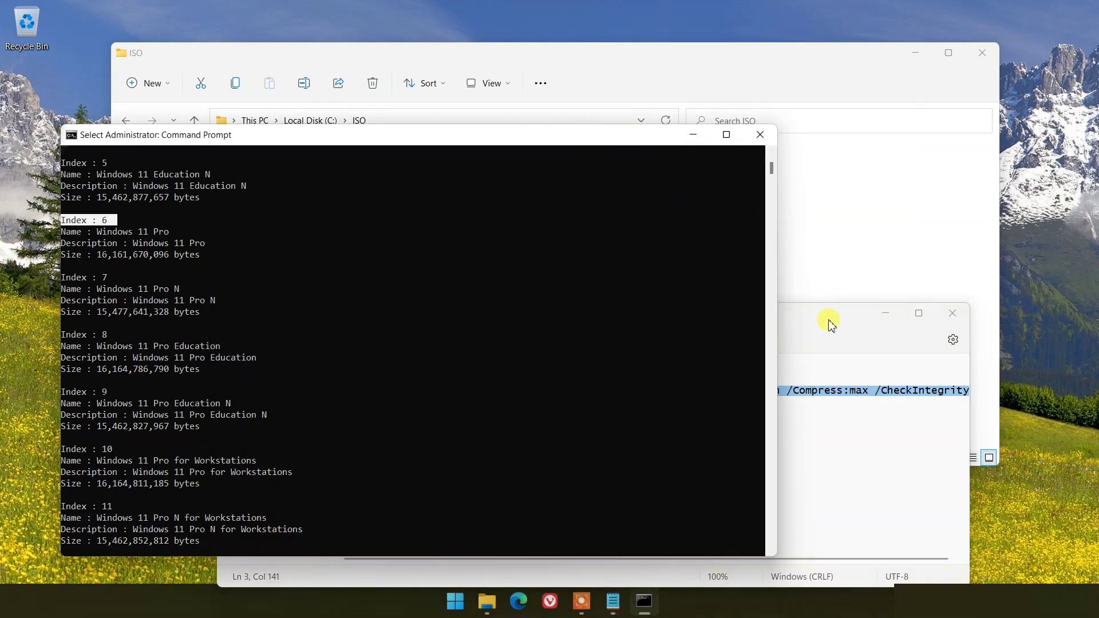
{"action": "left_click", "coordinate": [885, 314]}
{"action": "scroll", "coordinate": [270, 382], "scroll_direction": "down", "scroll_amount": 2}
{"action": "scroll", "coordinate": [269, 382], "scroll_direction": "down", "scroll_amount": 3}
- Paste the Export-Image command and fill in source C:\ISO\install.esd and index 1
{"action": "key", "text": "ctrl+v"}
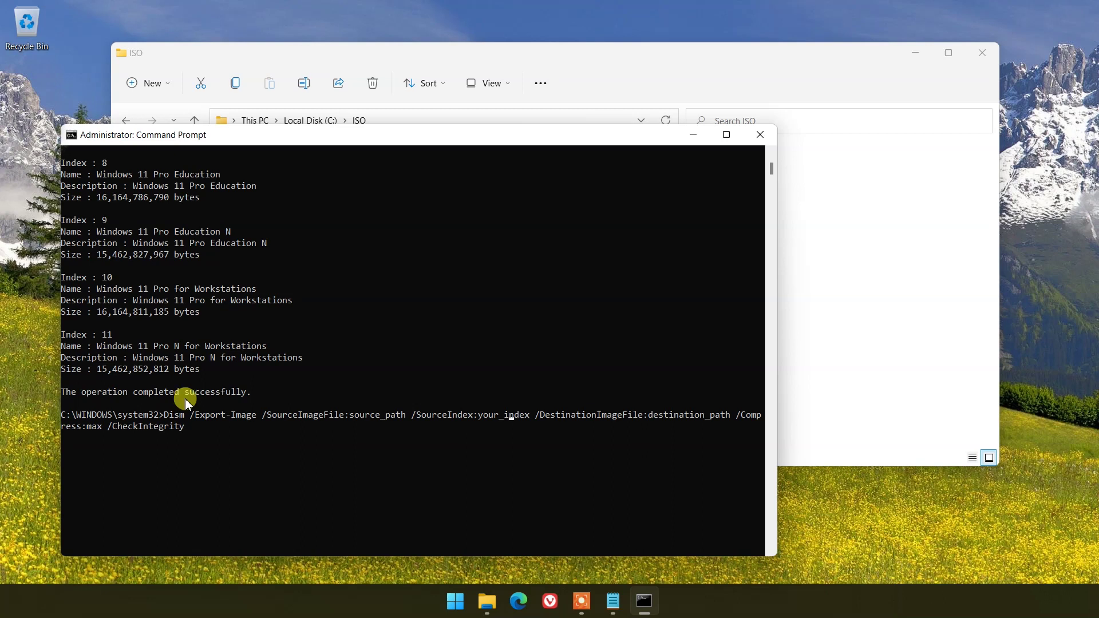
{"action": "key", "text": "Left"}
{"action": "key", "text": "Left"}
{"action": "key", "text": "Left"}
{"action": "key", "text": "BackSpace"}
{"action": "key", "text": "BackSpace"}
{"action": "key", "text": "BackSpace"}
{"action": "type", "text": "C:\\ISO"}
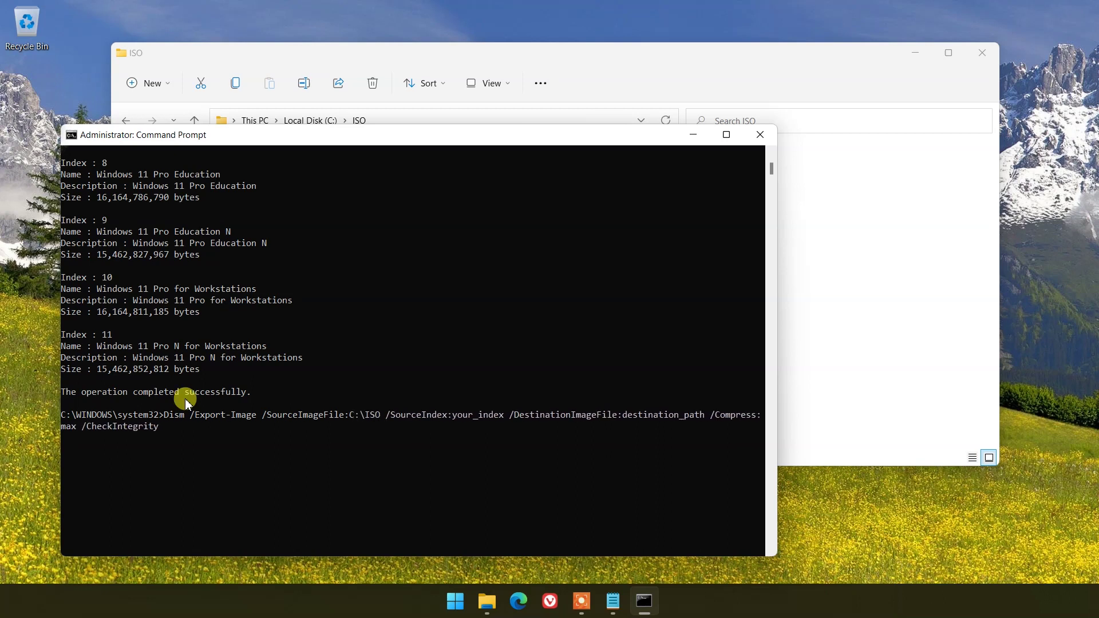
{"action": "type", "text": "\\install.esd"}
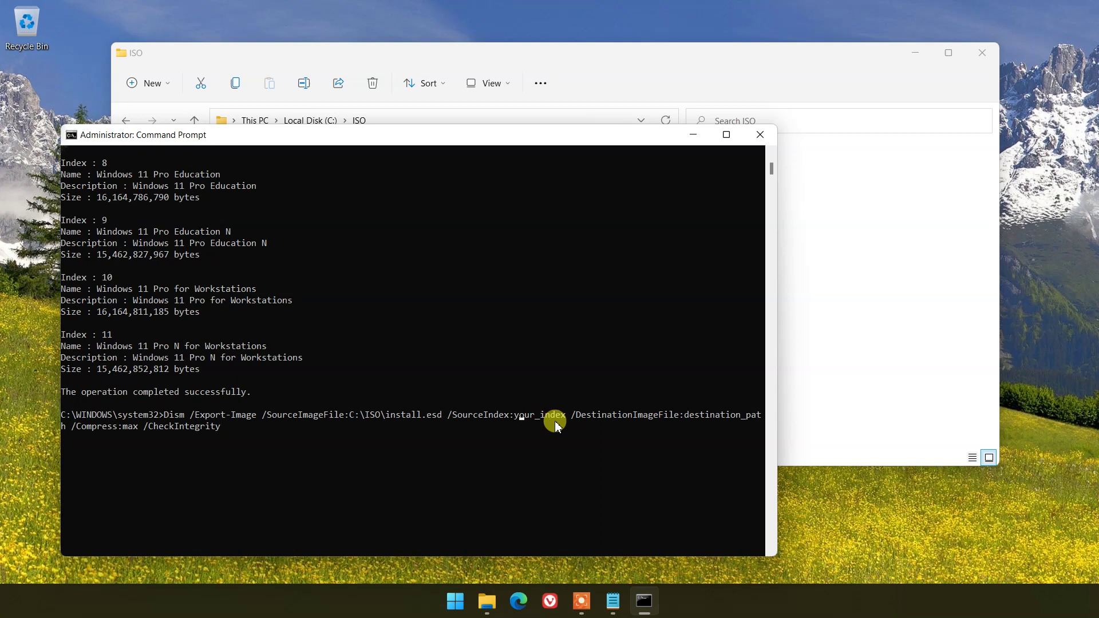
{"action": "key", "text": "BackSpace"}
{"action": "key", "text": "BackSpace"}
{"action": "key", "text": "BackSpace"}
{"action": "type", "text": "1"}
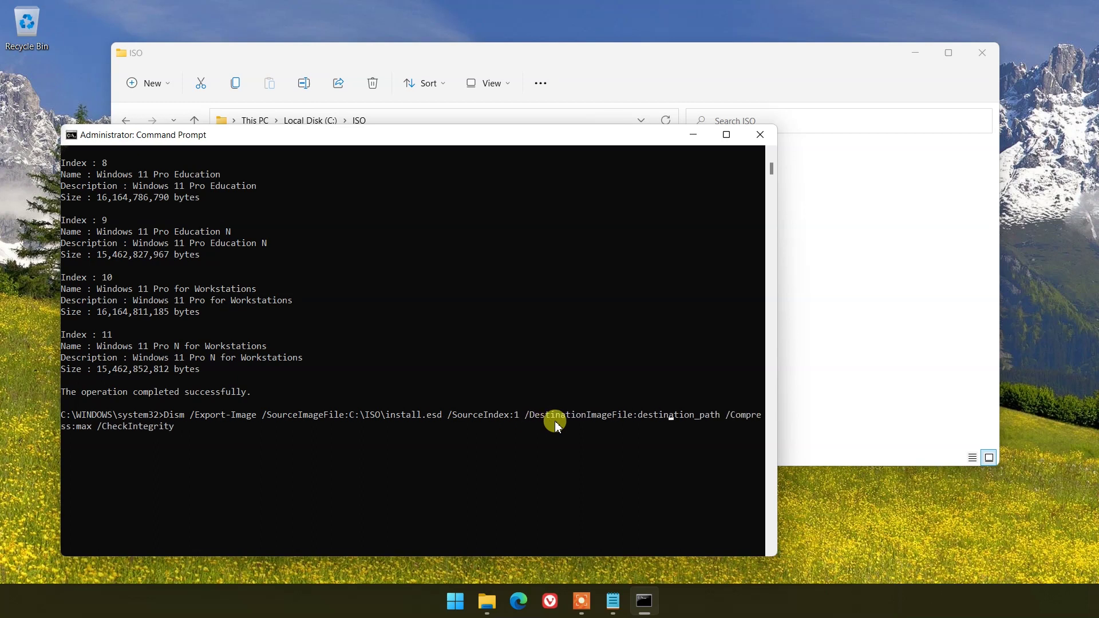
- Set the destination to C:\ISO\install.wim and review the three filled-in values
{"action": "double_click", "coordinate": [640, 419]}
{"action": "key", "text": "Right"}
{"action": "key", "text": "Right"}
{"action": "key", "text": "Right"}
{"action": "key", "text": "BackSpace"}
{"action": "key", "text": "BackSpace"}
{"action": "key", "text": "BackSpace"}
{"action": "type", "text": "C:"}
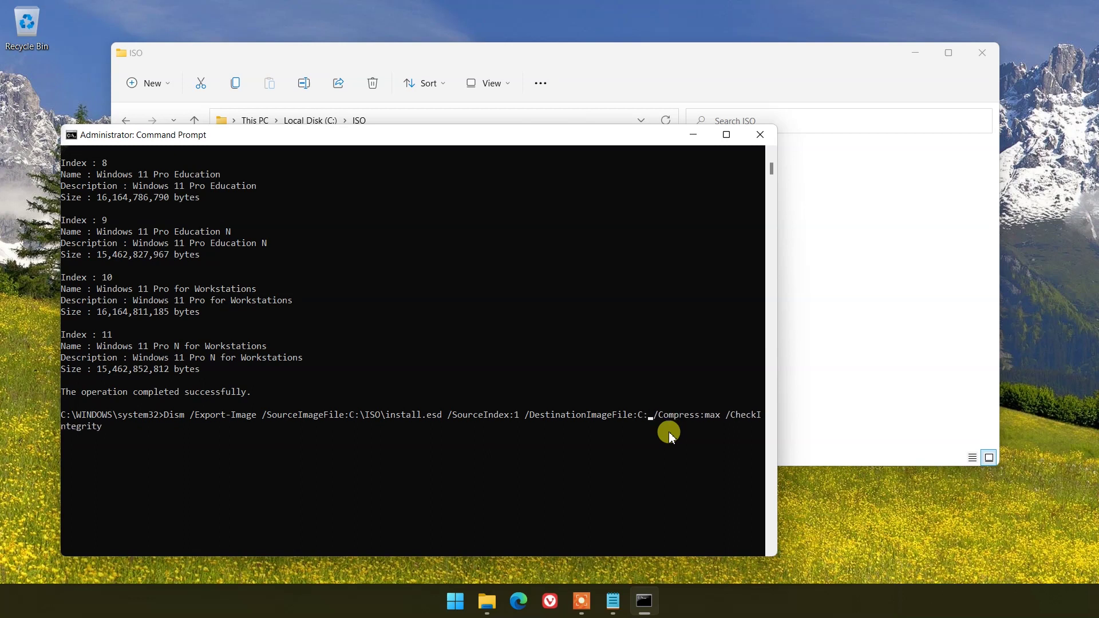
{"action": "type", "text": "\\ISO\\install.wim"}
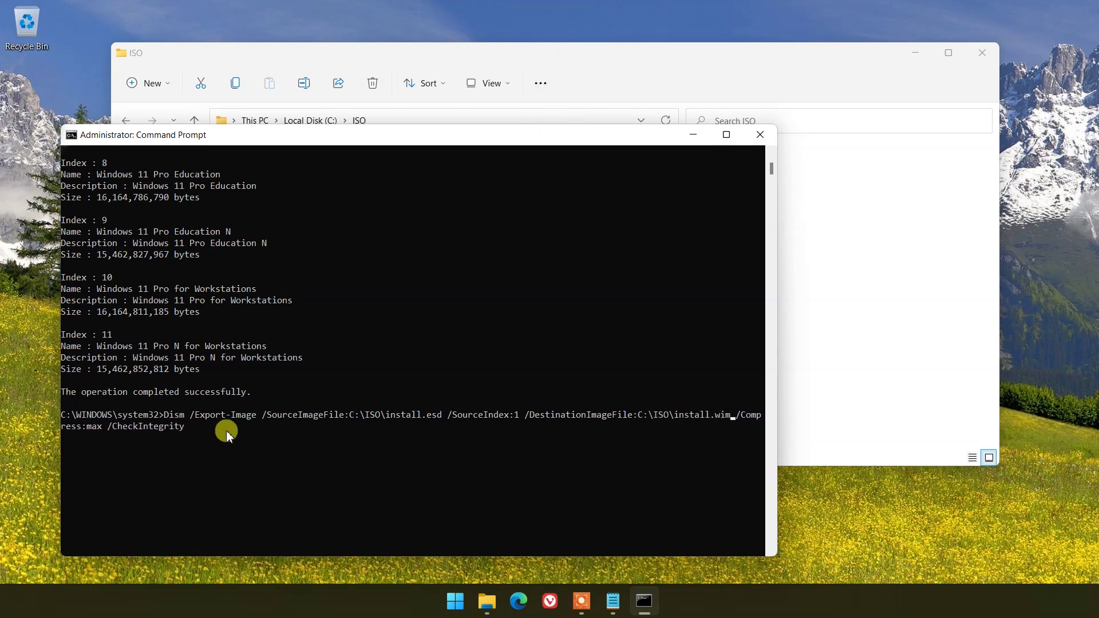
{"action": "double_click", "coordinate": [352, 418]}
{"action": "double_click", "coordinate": [475, 418]}
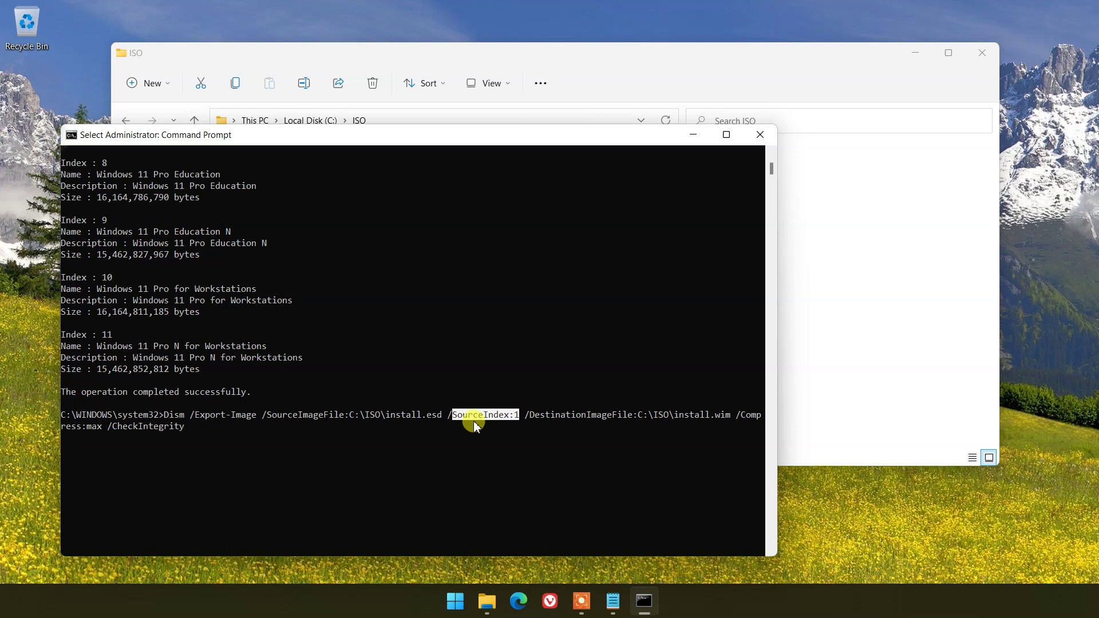
{"action": "left_click_drag", "start_coordinate": [635, 415], "coordinate": [731, 416]}
- Run the index 1 export and wait for it to reach 100%
{"action": "key", "text": "Return"}
{"action": "key", "text": "Return"}
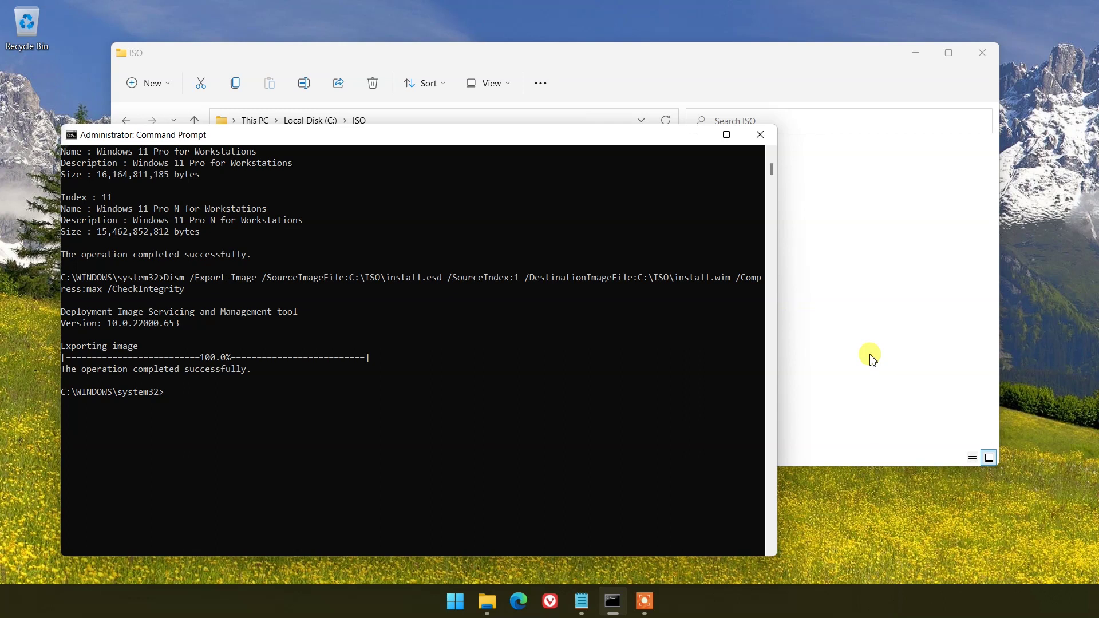
{"action": "type", "text": "Dism /Get-ImageInfo /ImageFile:c:\\ISO\\install.wim"}
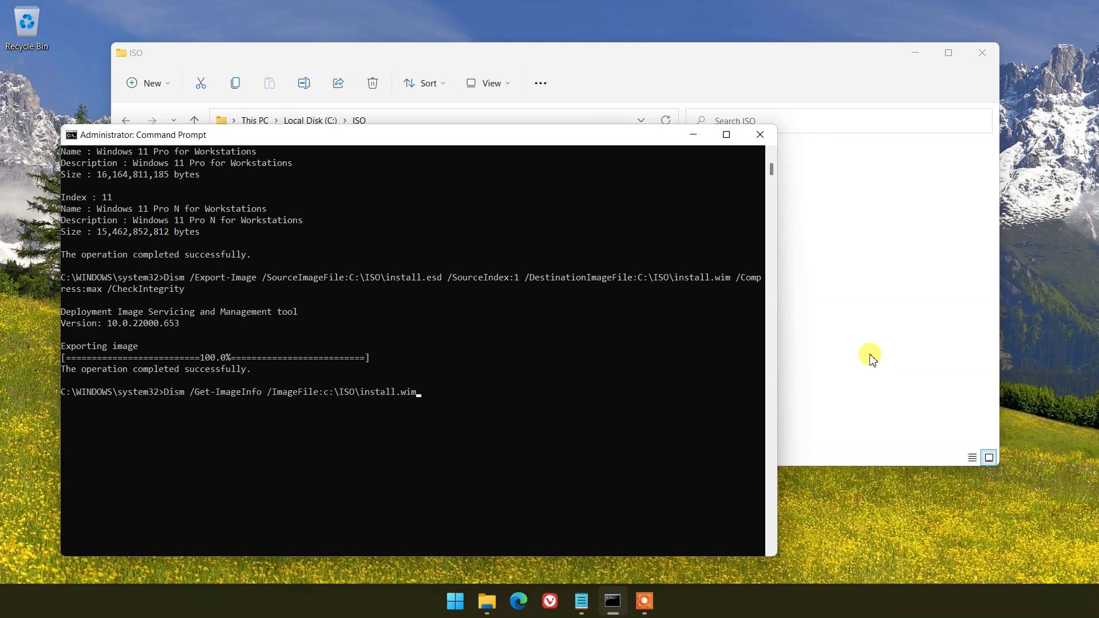
{"action": "key", "text": "Return"}
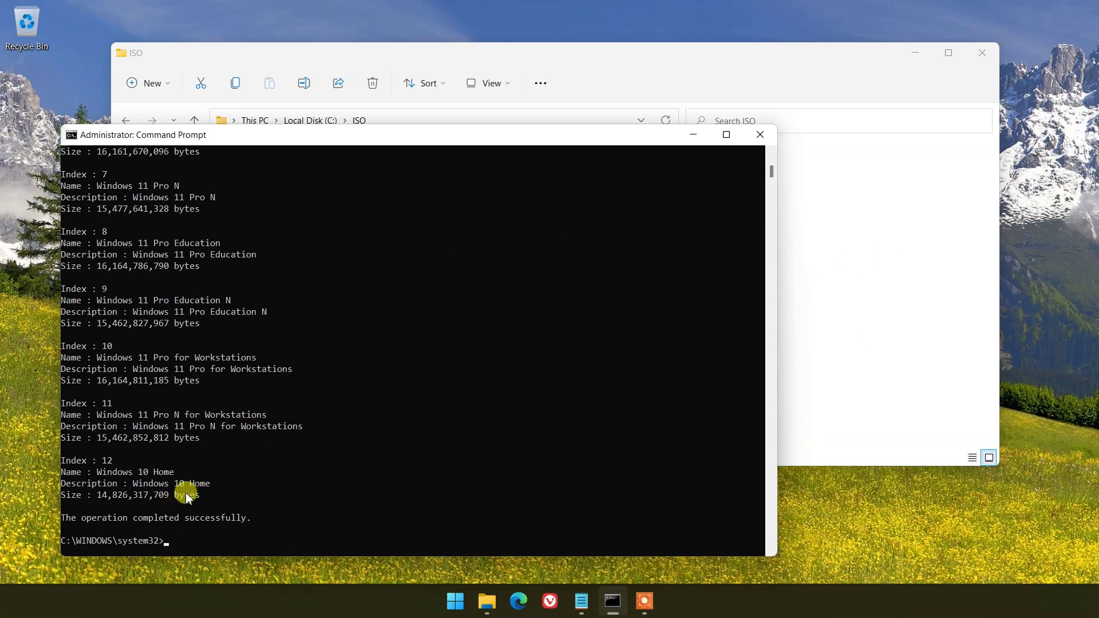
{"action": "left_click_drag", "start_coordinate": [211, 494], "coordinate": [86, 472]}
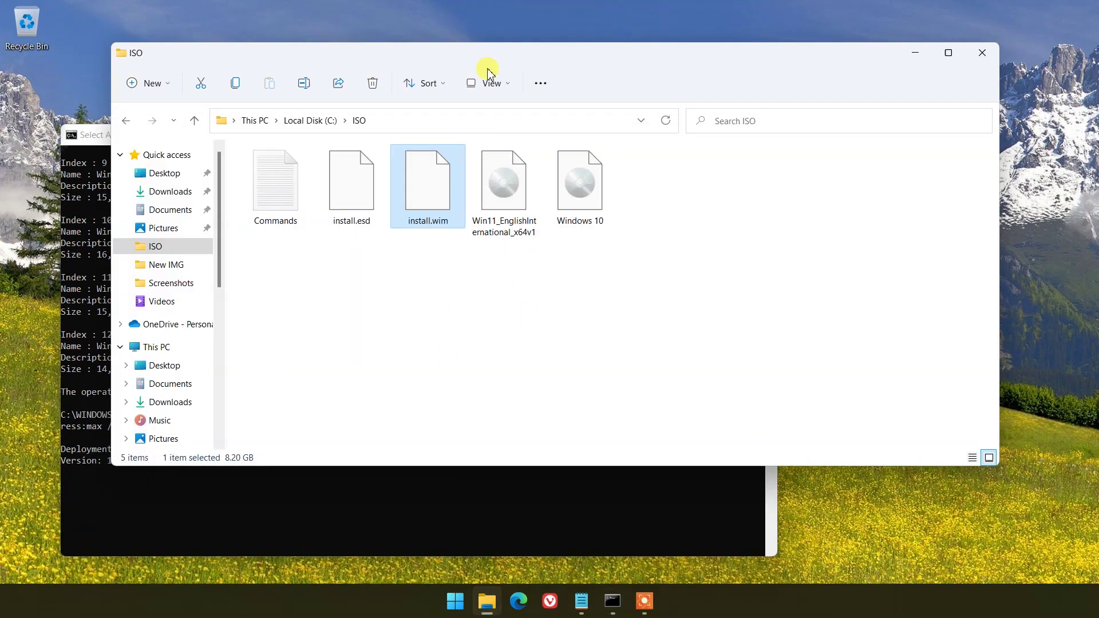
{"action": "left_click_drag", "start_coordinate": [520, 51], "coordinate": [461, 69]}
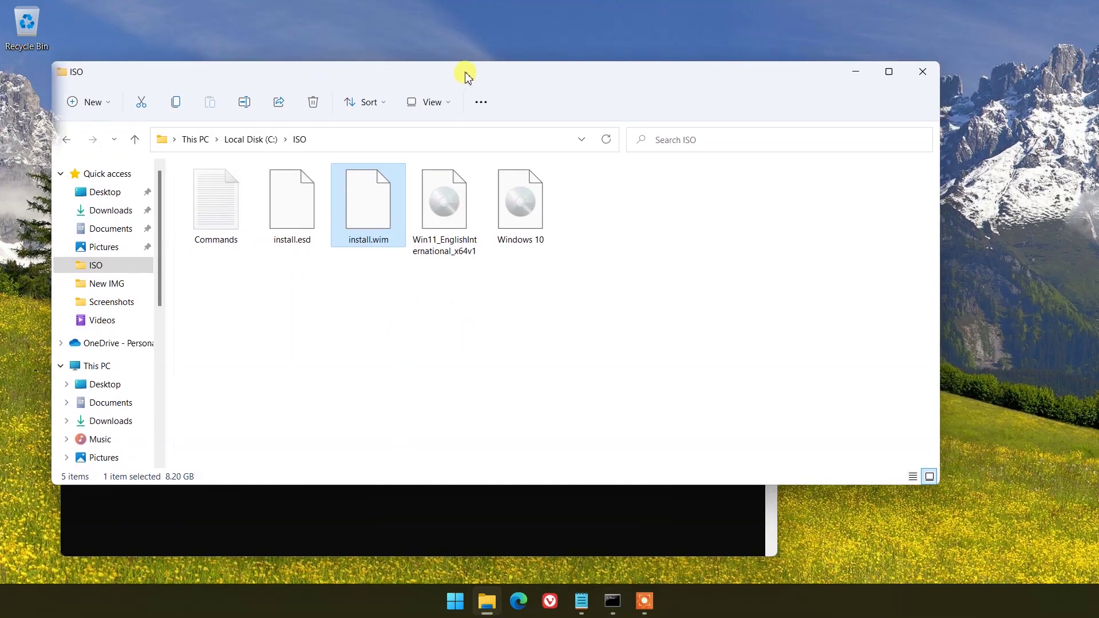
{"action": "left_click", "coordinate": [348, 274]}
{"action": "left_click", "coordinate": [364, 213]}
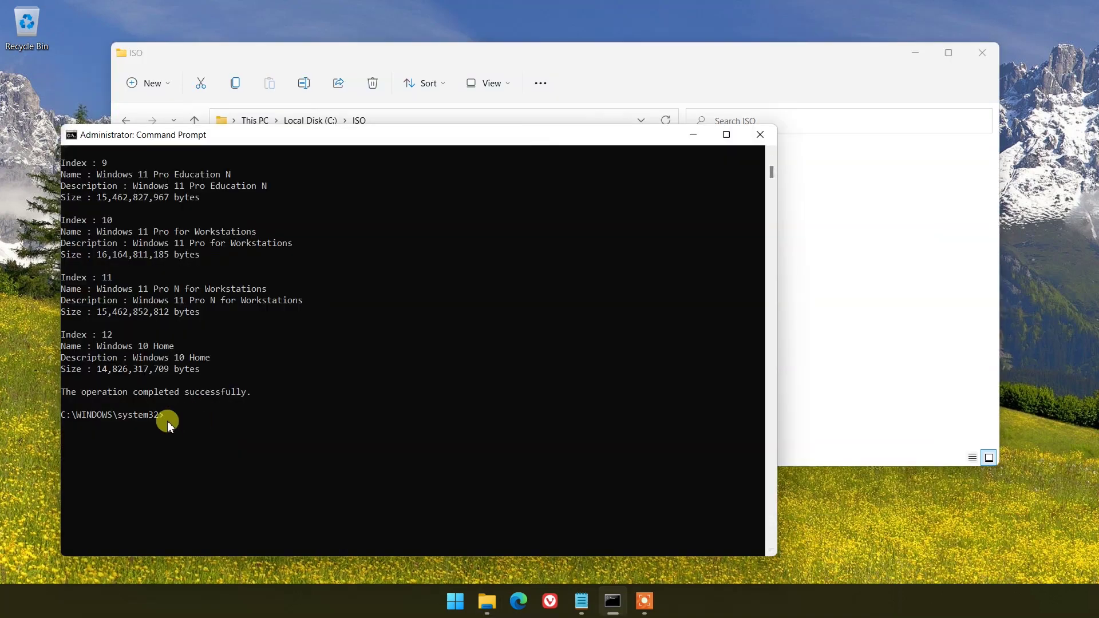
- Paste the export command again, change /SourceIndex from 1 to 2, and run it
{"action": "left_click", "coordinate": [168, 419]}
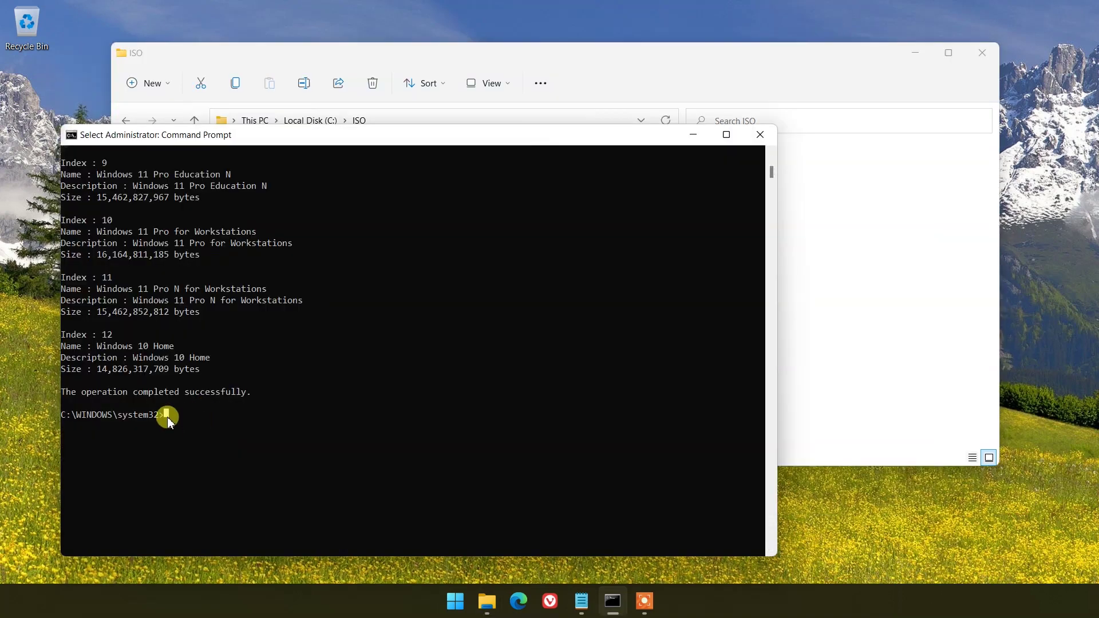
{"action": "right_click", "coordinate": [168, 420]}
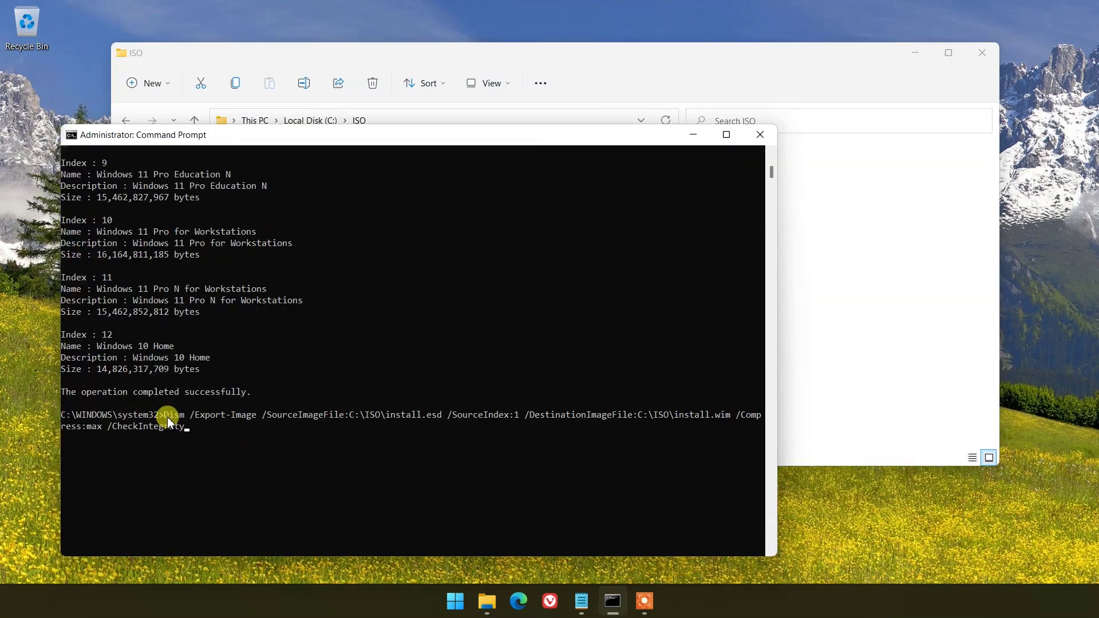
{"action": "left_click", "coordinate": [519, 416]}
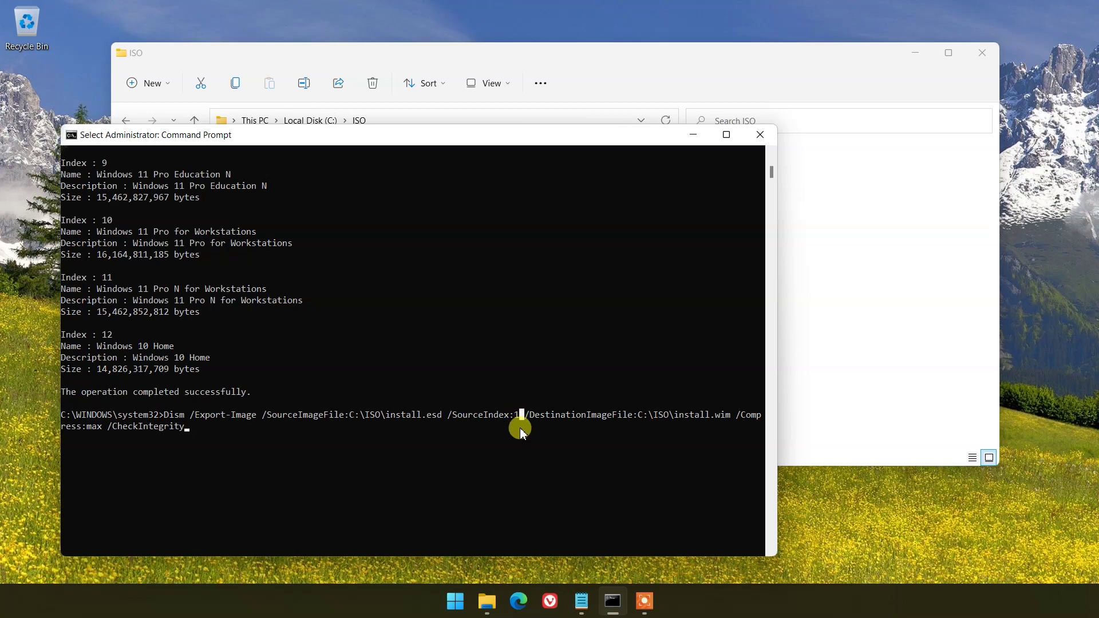
{"action": "key", "text": "Escape"}
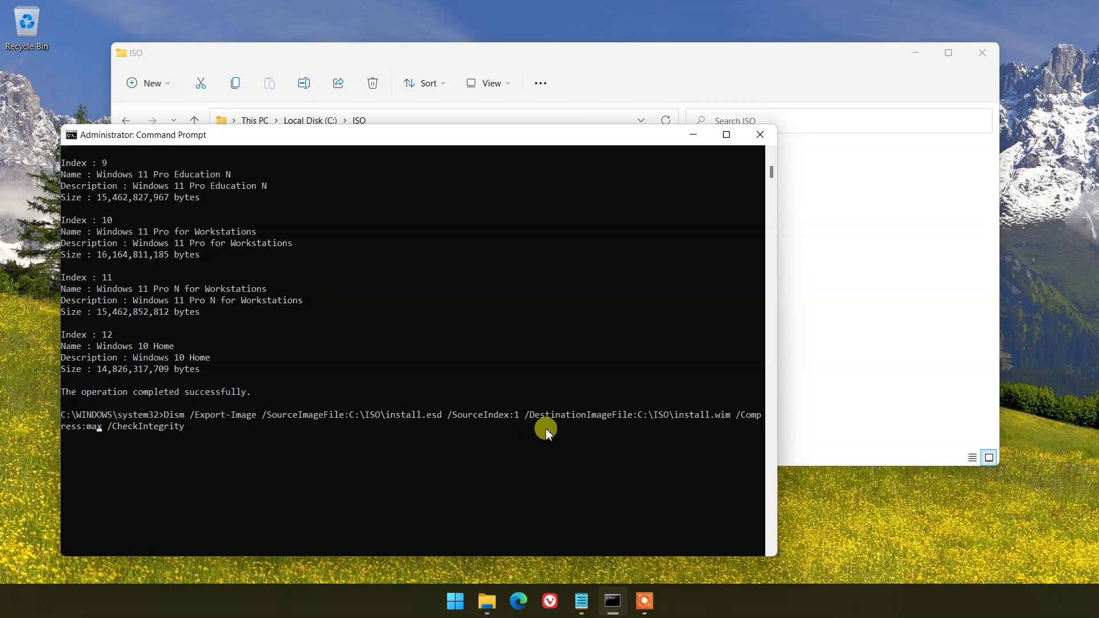
{"action": "key", "text": "Left"}
{"action": "key", "text": "Left"}
{"action": "key", "text": "Left"}
{"action": "key", "text": "Delete"}
{"action": "type", "text": "2"}
{"action": "key", "text": "Return"}
{"action": "double_click", "coordinate": [483, 419]}
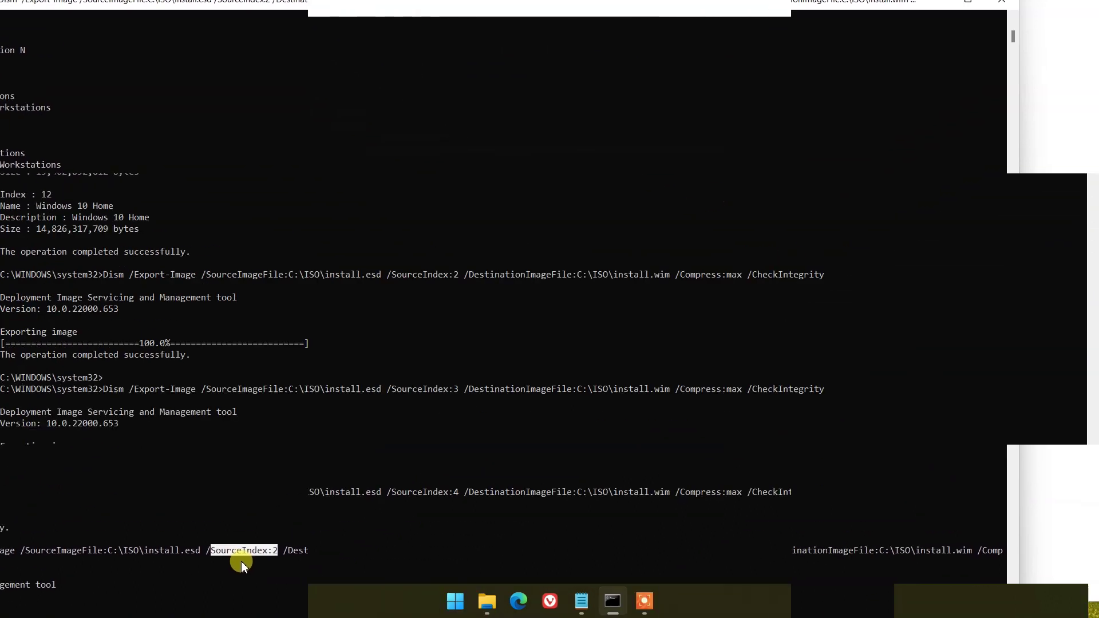
{"action": "scroll", "coordinate": [1093, 580], "scroll_direction": "down", "scroll_amount": 3}
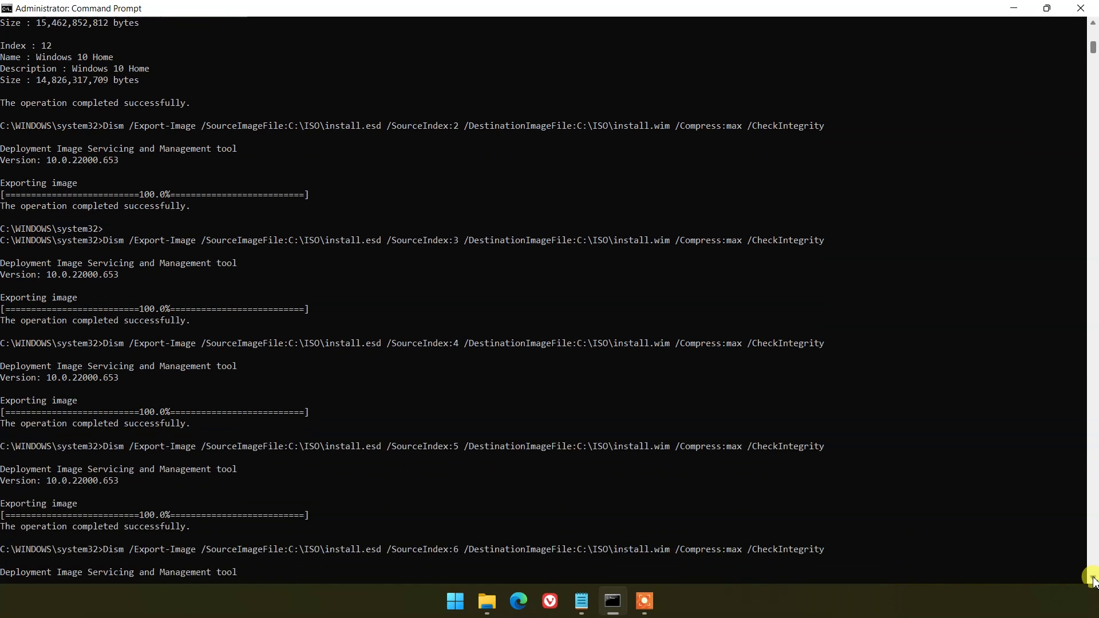
{"action": "scroll", "coordinate": [1093, 580], "scroll_direction": "down", "scroll_amount": 1}
{"action": "scroll", "coordinate": [1093, 581], "scroll_direction": "down", "scroll_amount": 1}
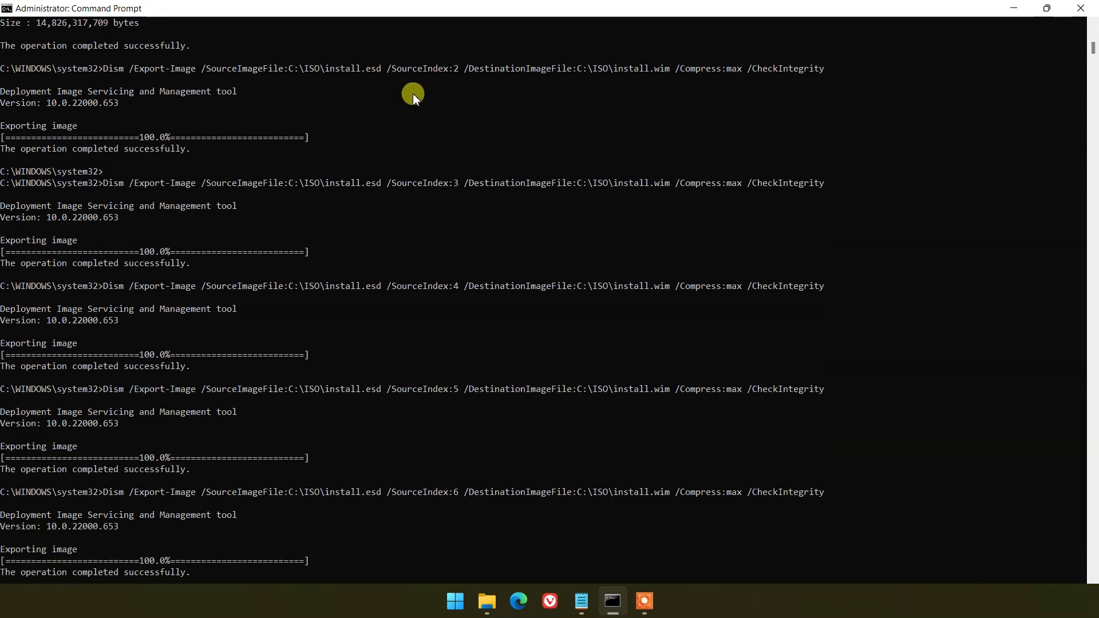
- Highlight each completed export command for indexes 2 through 7, then return to the prompt
{"action": "left_click_drag", "start_coordinate": [393, 71], "coordinate": [459, 72]}
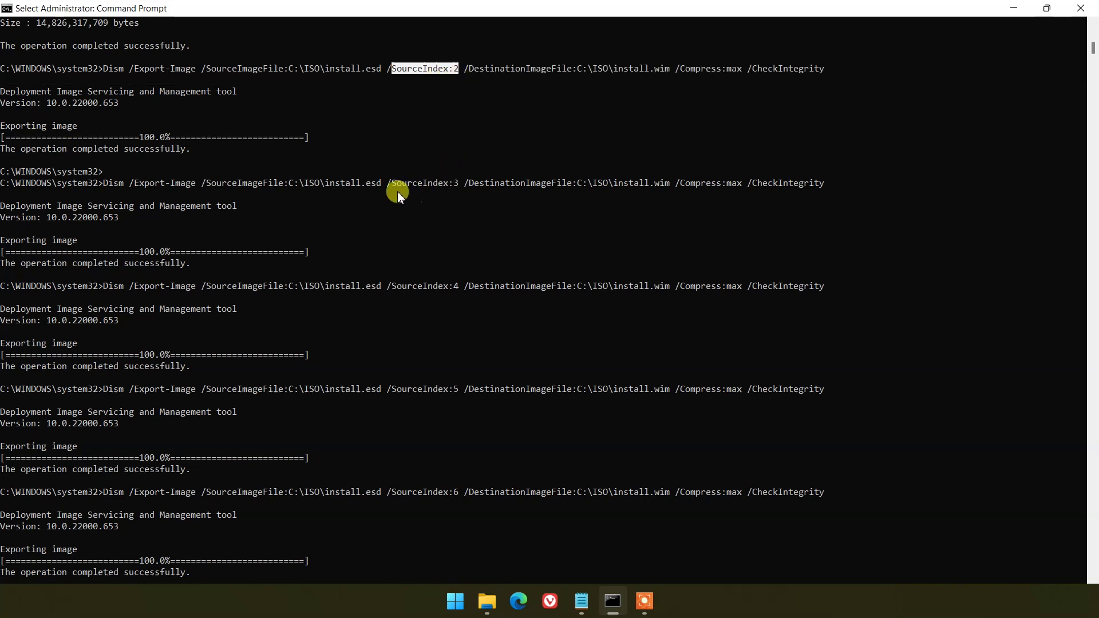
{"action": "left_click_drag", "start_coordinate": [393, 182], "coordinate": [435, 183]}
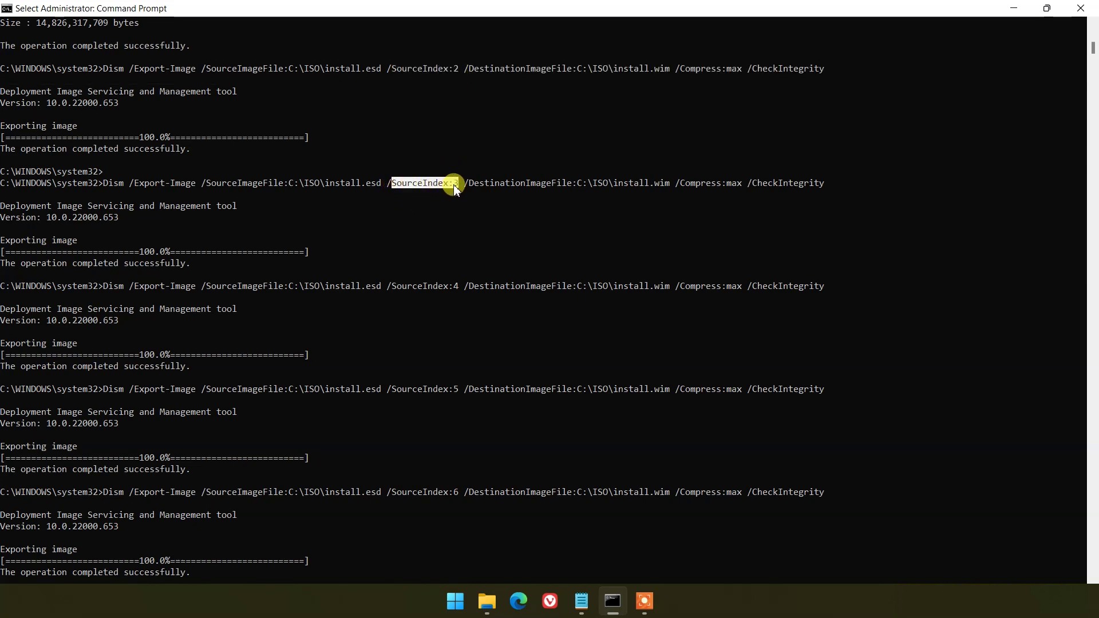
{"action": "left_click_drag", "start_coordinate": [393, 286], "coordinate": [455, 287]}
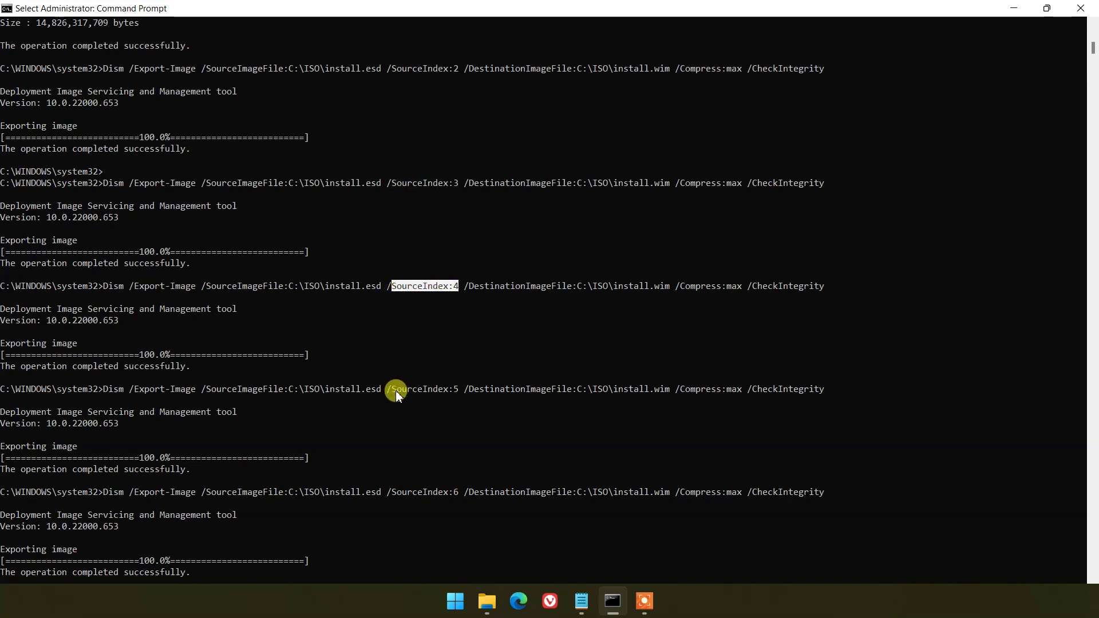
{"action": "left_click_drag", "start_coordinate": [392, 389], "coordinate": [454, 389]}
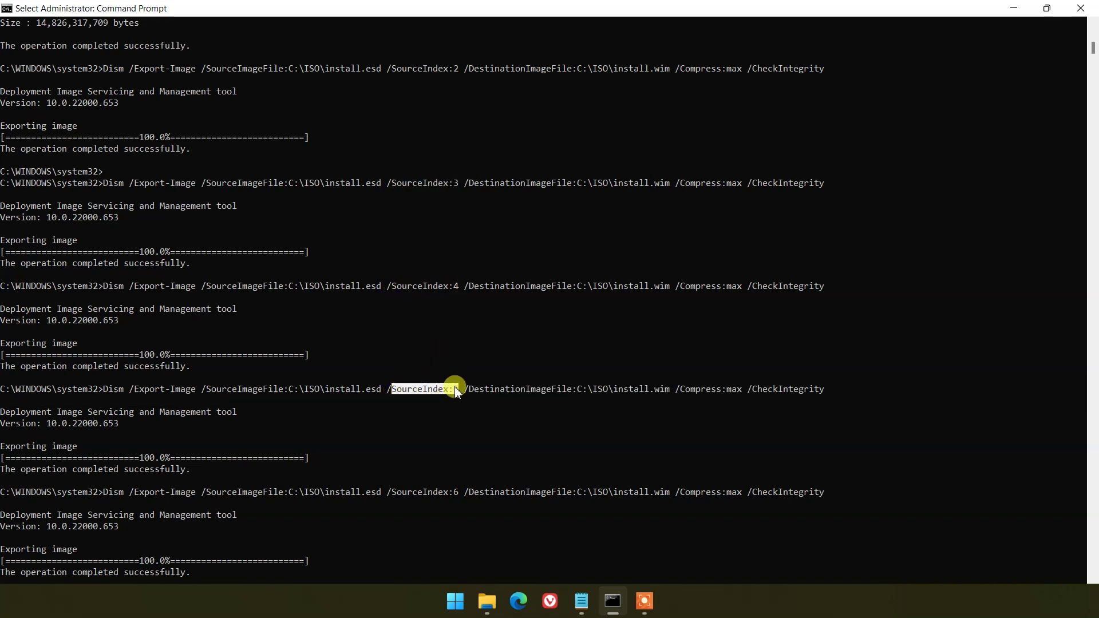
{"action": "left_click_drag", "start_coordinate": [387, 493], "coordinate": [459, 493]}
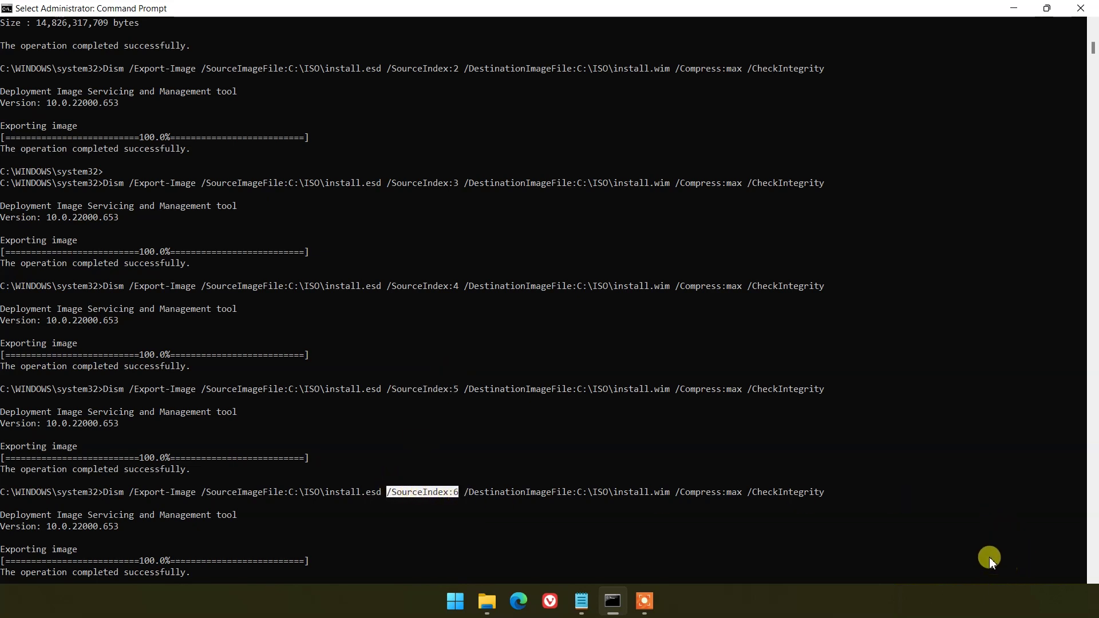
{"action": "left_click", "coordinate": [1093, 582]}
{"action": "scroll", "coordinate": [1093, 581], "scroll_direction": "down", "scroll_amount": 7}
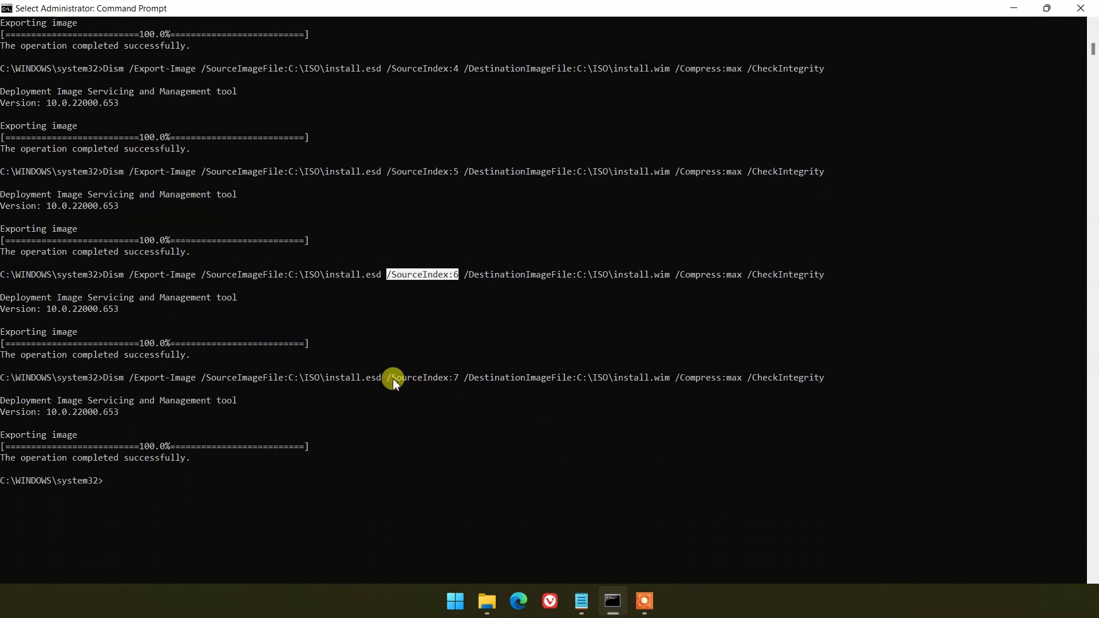
{"action": "left_click_drag", "start_coordinate": [392, 379], "coordinate": [454, 383]}
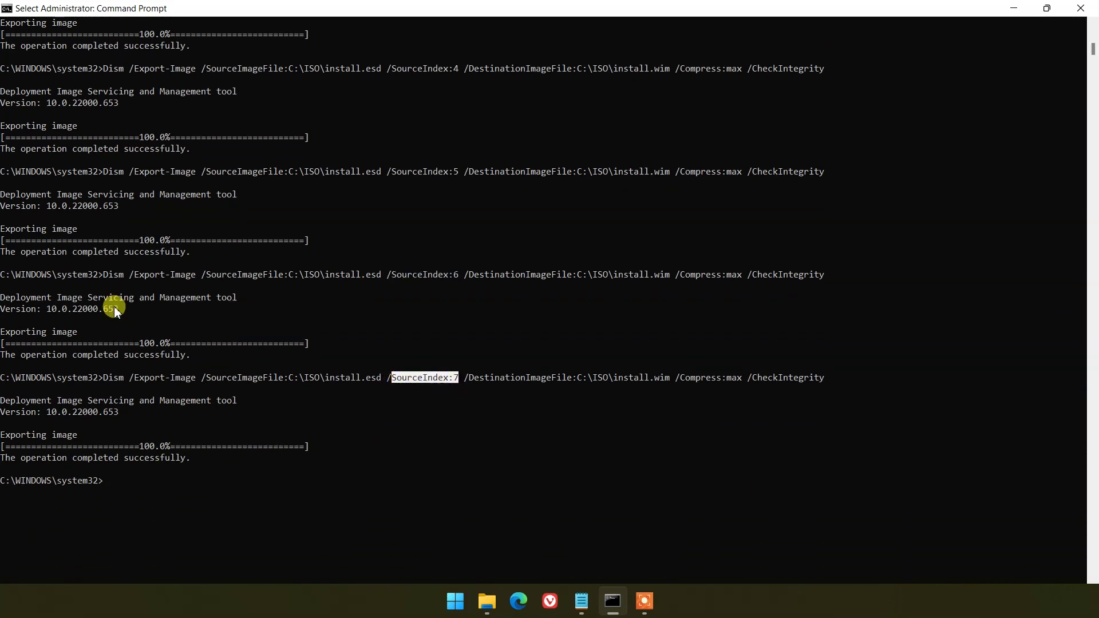
{"action": "left_click", "coordinate": [106, 482]}
- Run Dism /Get-ImageInfo on c:\ISO\install.wim and review its 18 editions, Windows 10 Home at index 12
{"action": "type", "text": "Dism /Get-ImageInfo /ImageFile:c:\\ISO\\install.wim"}
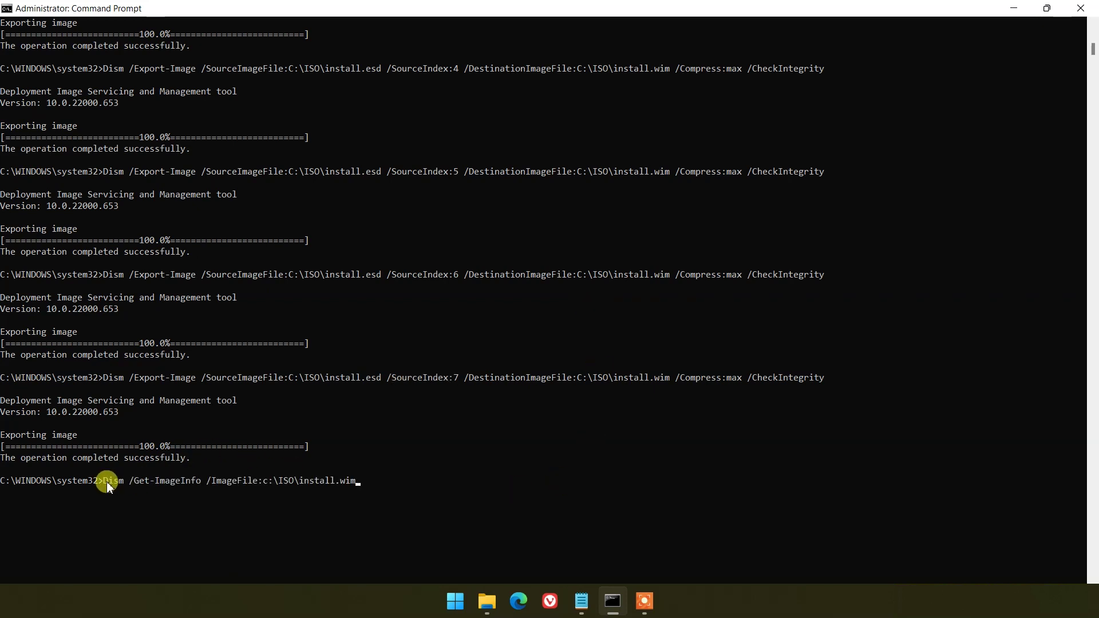
{"action": "key", "text": "Return"}
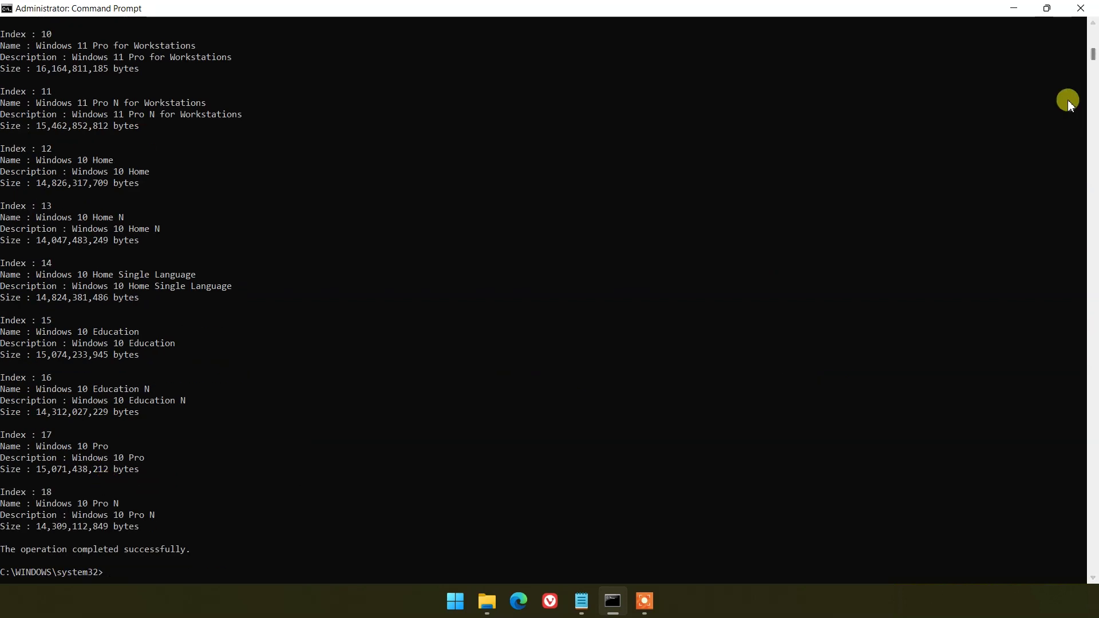
{"action": "scroll", "coordinate": [1090, 31], "scroll_direction": "up", "scroll_amount": 1}
{"action": "scroll", "coordinate": [1093, 29], "scroll_direction": "up", "scroll_amount": 1}
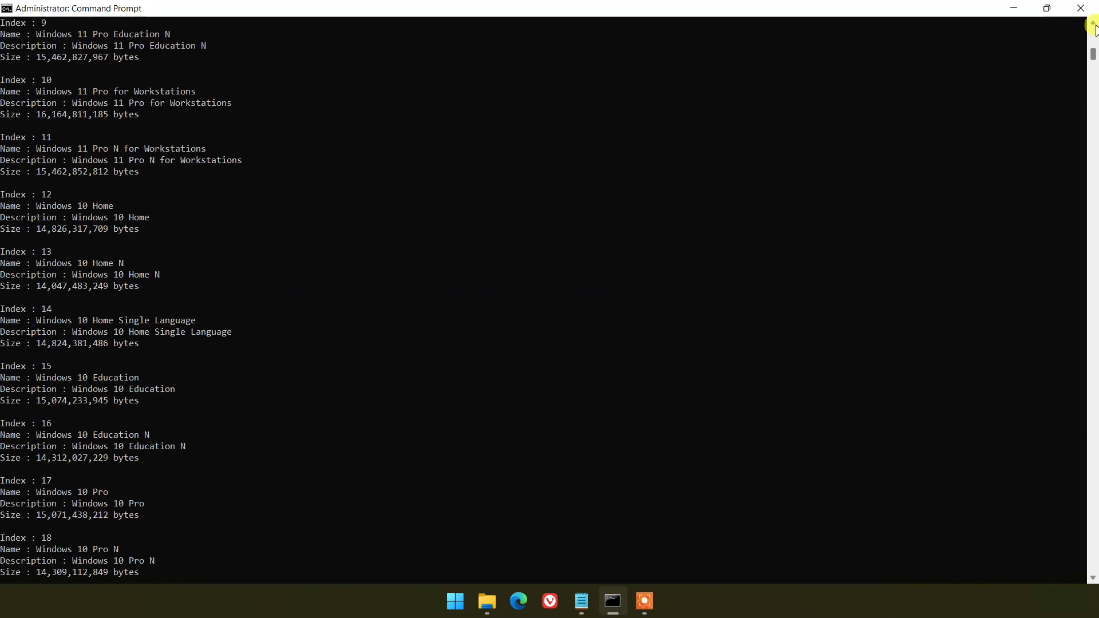
{"action": "scroll", "coordinate": [1095, 28], "scroll_direction": "up", "scroll_amount": 2}
{"action": "scroll", "coordinate": [1092, 25], "scroll_direction": "up", "scroll_amount": 3}
{"action": "scroll", "coordinate": [1093, 26], "scroll_direction": "up", "scroll_amount": 3}
{"action": "scroll", "coordinate": [1092, 26], "scroll_direction": "up", "scroll_amount": 3}
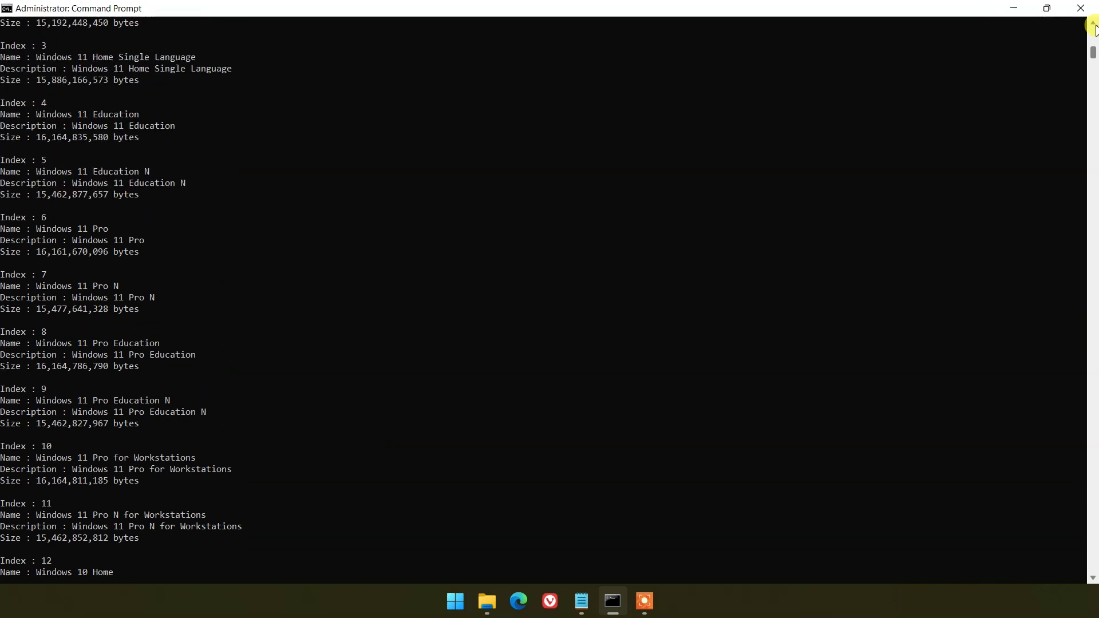
{"action": "scroll", "coordinate": [1093, 26], "scroll_direction": "up", "scroll_amount": 2}
{"action": "scroll", "coordinate": [1092, 25], "scroll_direction": "up", "scroll_amount": 3}
{"action": "scroll", "coordinate": [1093, 26], "scroll_direction": "up", "scroll_amount": 2}
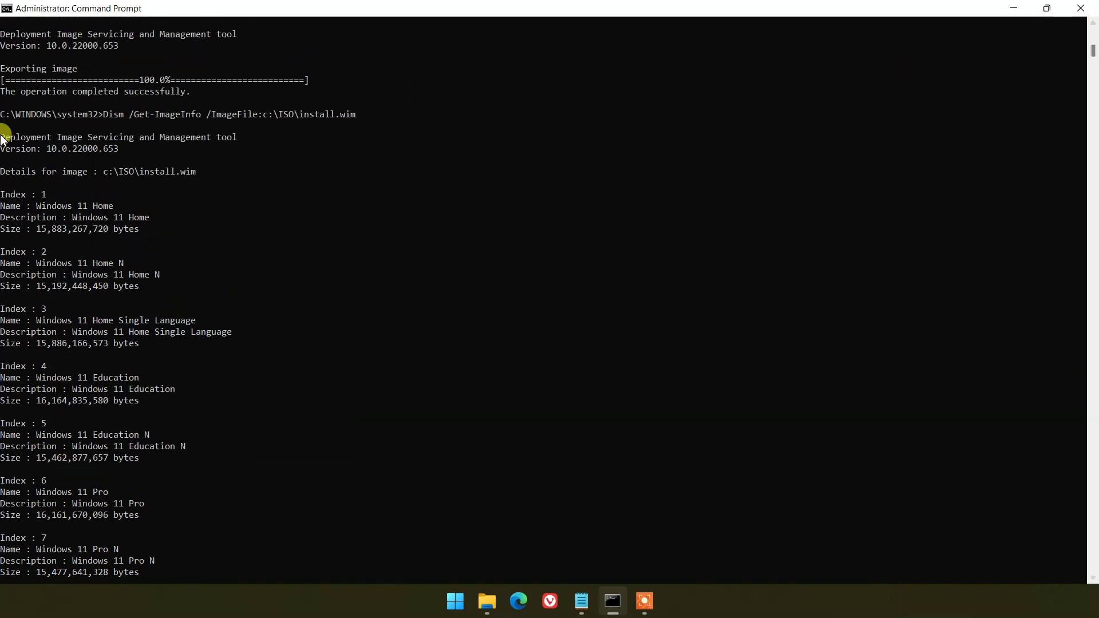
{"action": "left_click_drag", "start_coordinate": [52, 206], "coordinate": [65, 493]}
{"action": "scroll", "coordinate": [1092, 584], "scroll_direction": "down", "scroll_amount": 4}
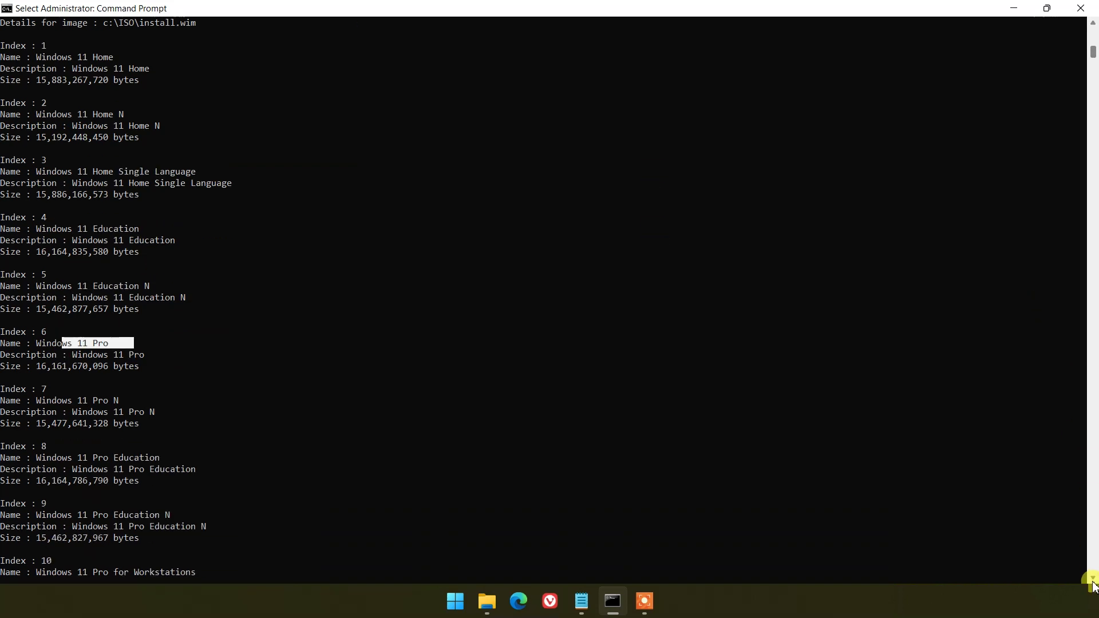
{"action": "scroll", "coordinate": [1093, 584], "scroll_direction": "down", "scroll_amount": 8}
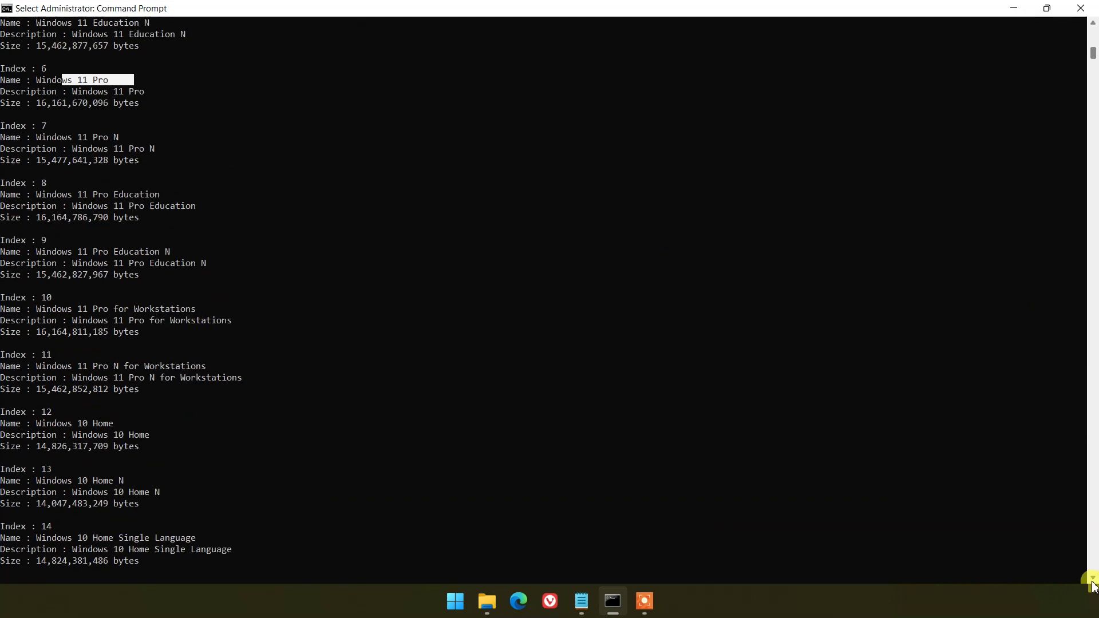
{"action": "left_click", "coordinate": [38, 422]}
{"action": "scroll", "coordinate": [1089, 579], "scroll_direction": "down", "scroll_amount": 1}
{"action": "scroll", "coordinate": [1089, 579], "scroll_direction": "down", "scroll_amount": 8}
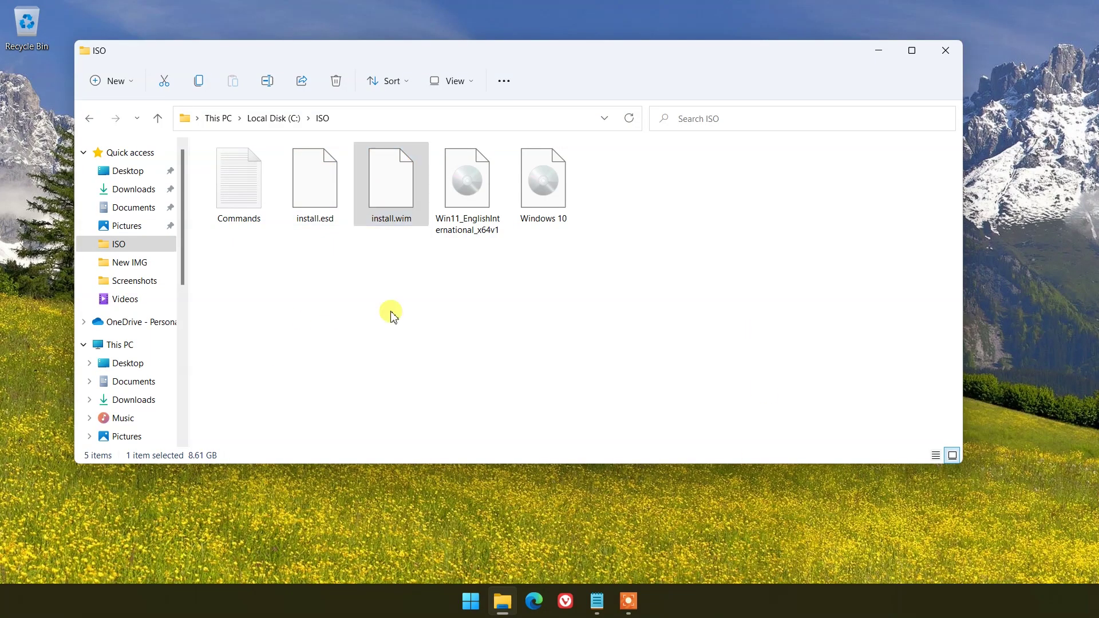
- Select install.wim in the ISO folder to confirm its 8.61 GB size
{"action": "left_click", "coordinate": [399, 176]}
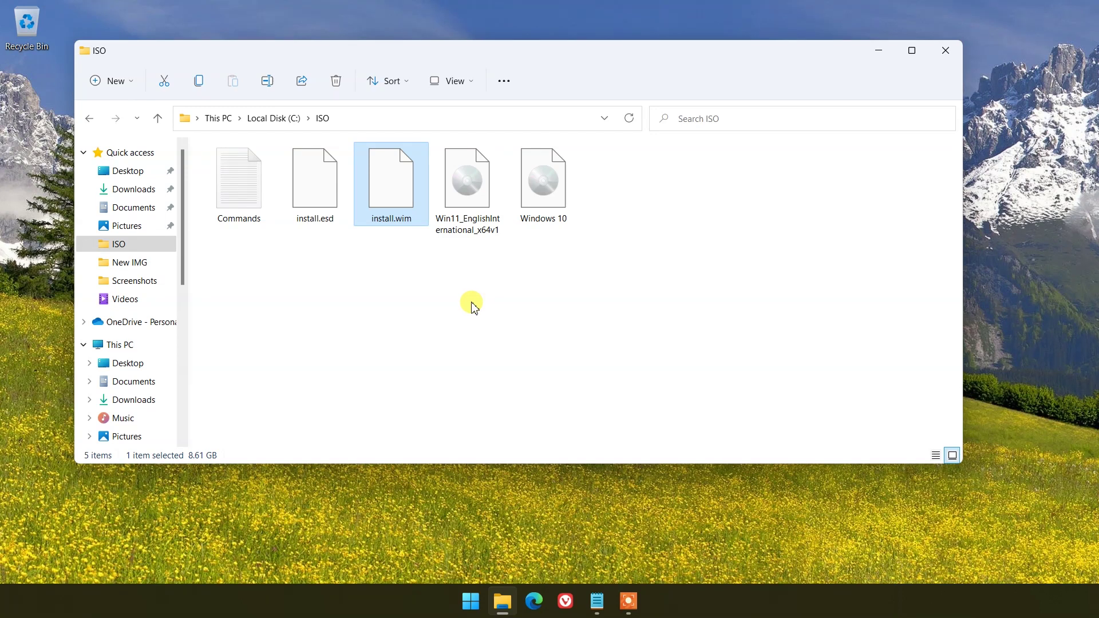
- Search the Start menu for 'anyBurn' and launch the AnyBurn app
{"action": "left_click", "coordinate": [471, 601]}
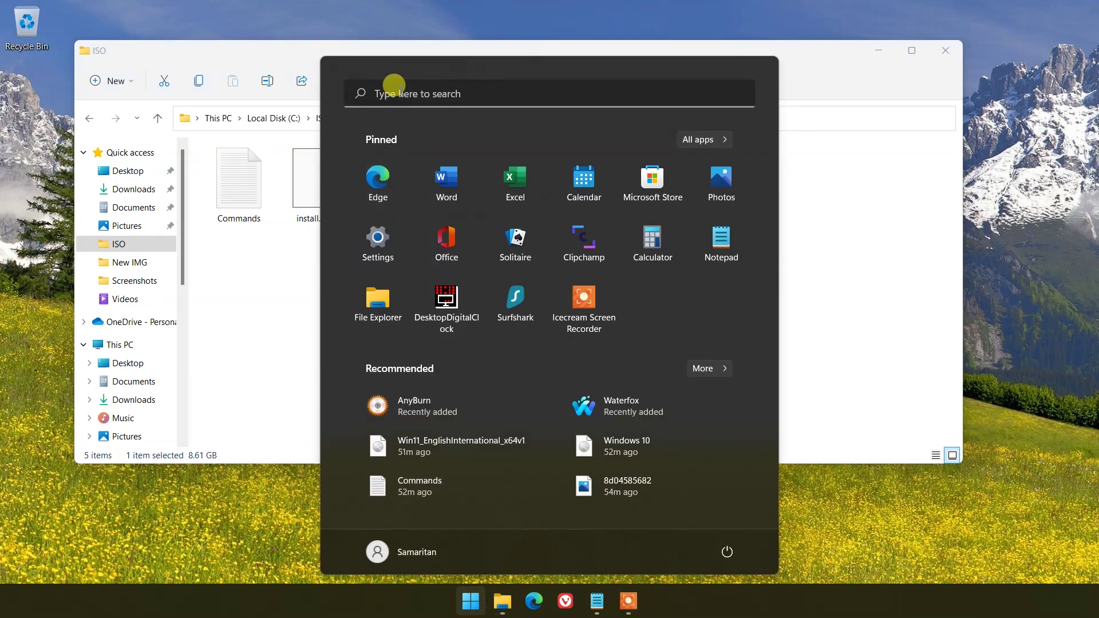
{"action": "left_click", "coordinate": [394, 93]}
{"action": "type", "text": "anyBurn"}
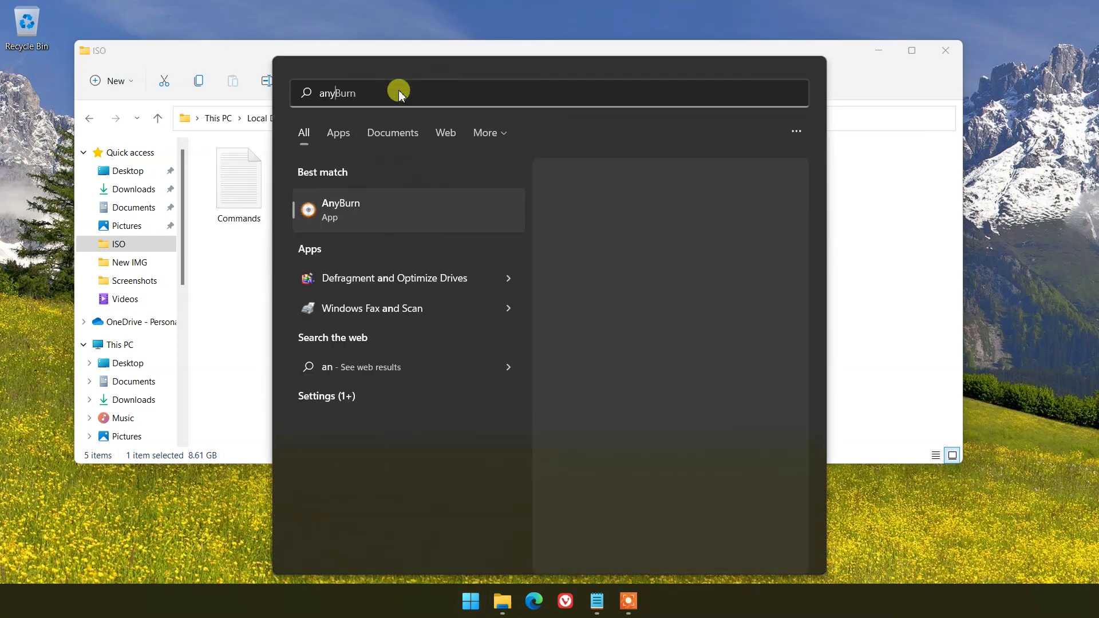
{"action": "left_click", "coordinate": [361, 215]}
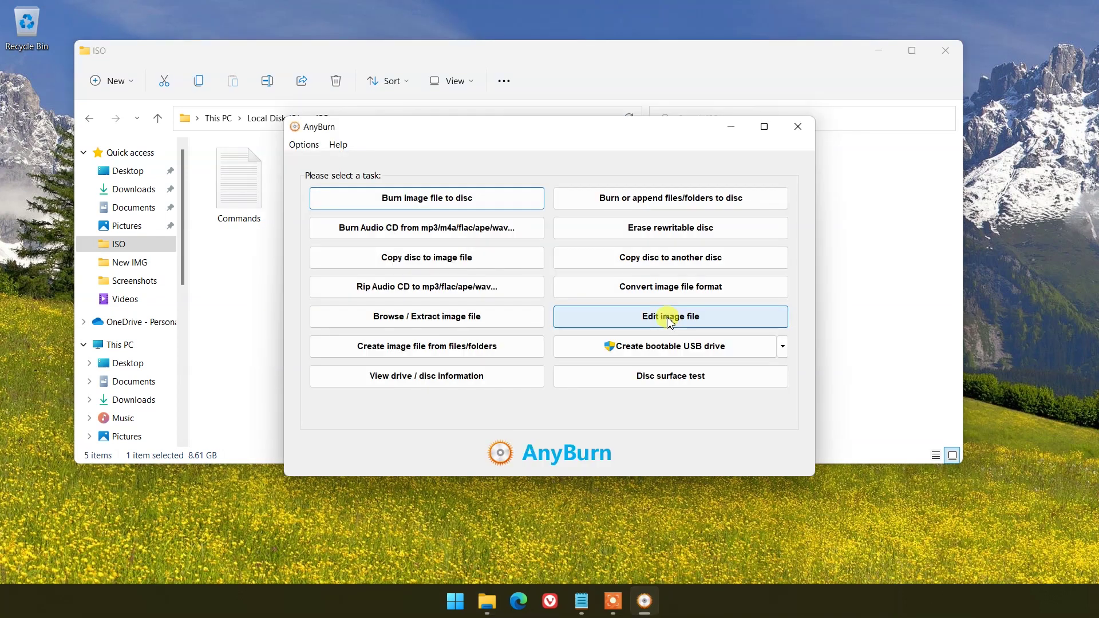
- Open C:\ISO\Windows 10.iso in AnyBurn's Edit image file task
{"action": "left_click", "coordinate": [669, 318]}
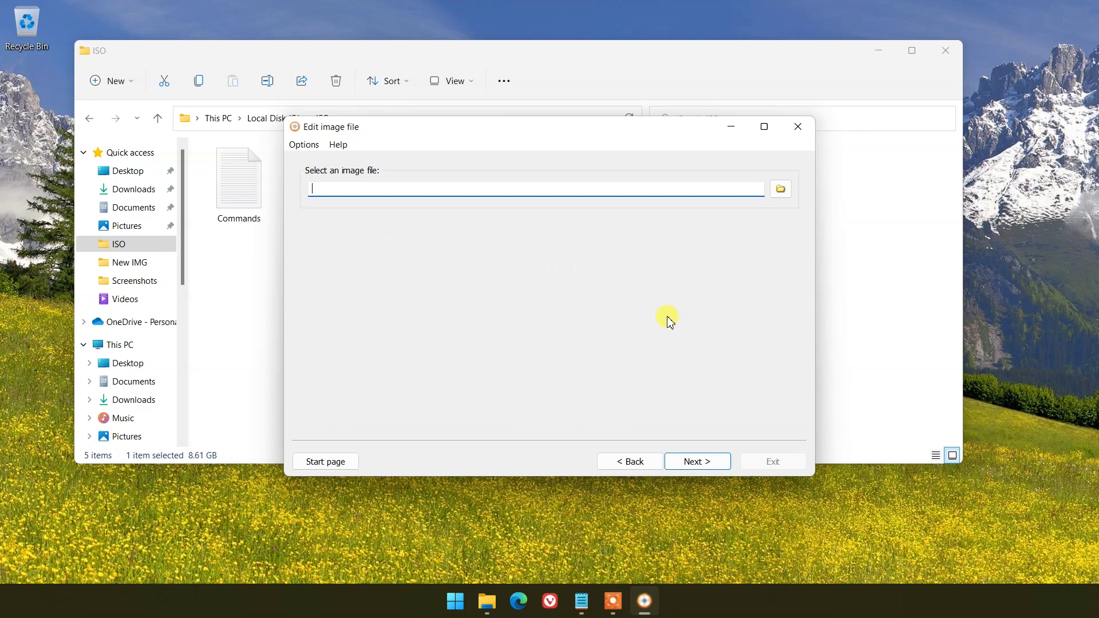
{"action": "left_click", "coordinate": [781, 189]}
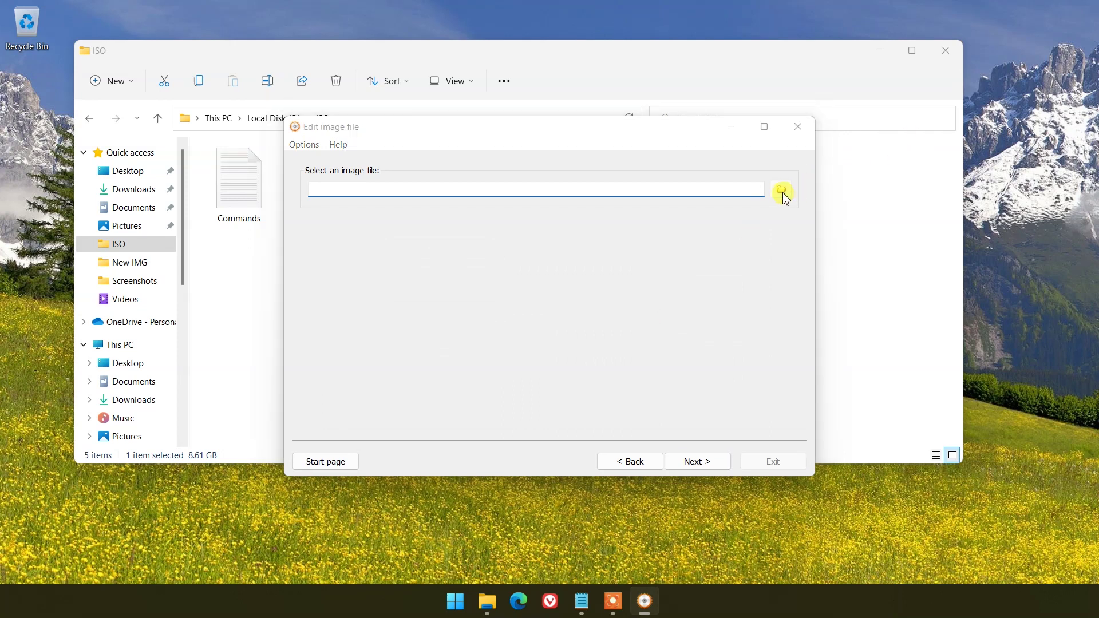
{"action": "left_click", "coordinate": [515, 268]}
{"action": "left_click", "coordinate": [760, 426]}
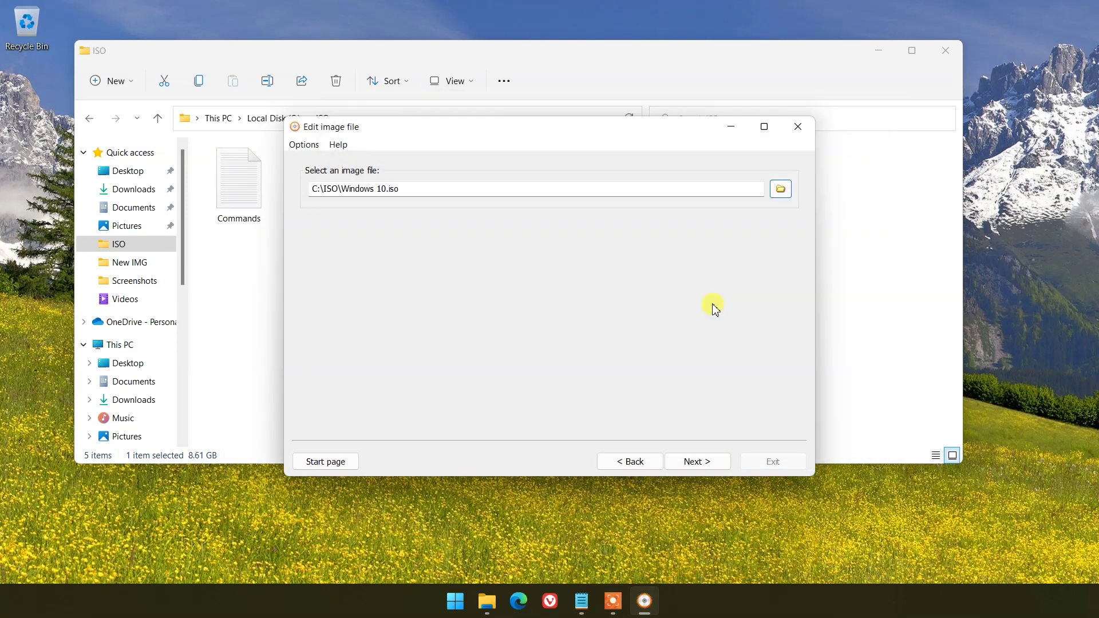
{"action": "left_click", "coordinate": [695, 462]}
- Delete install.esd from the image's sources folder, leaving 660 MB total
{"action": "double_click", "coordinate": [507, 245]}
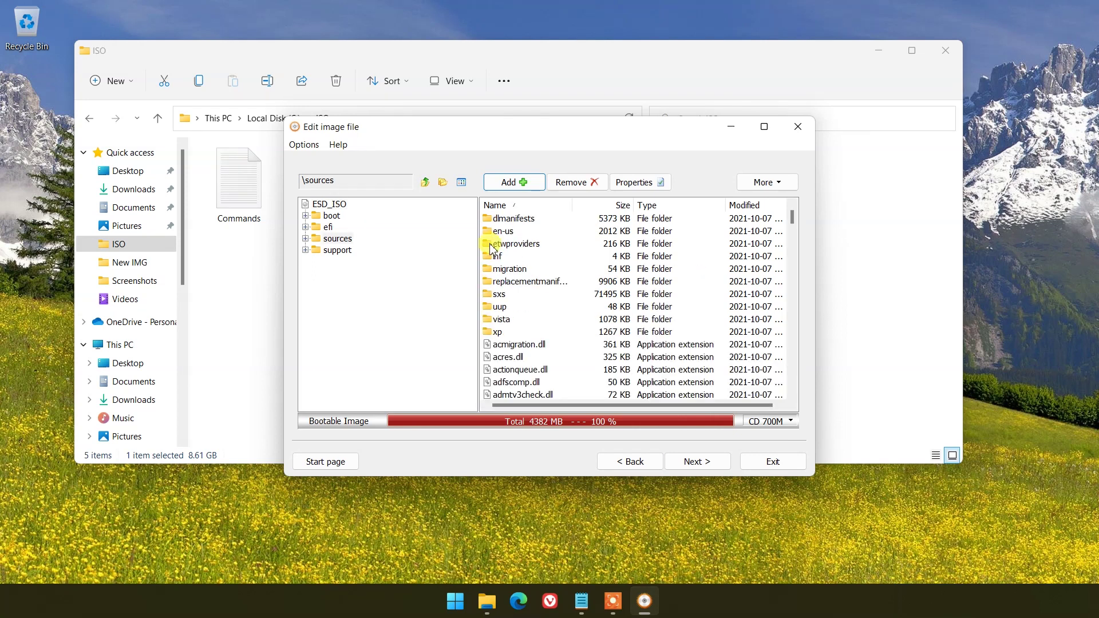
{"action": "left_click_drag", "start_coordinate": [791, 216], "coordinate": [798, 282]}
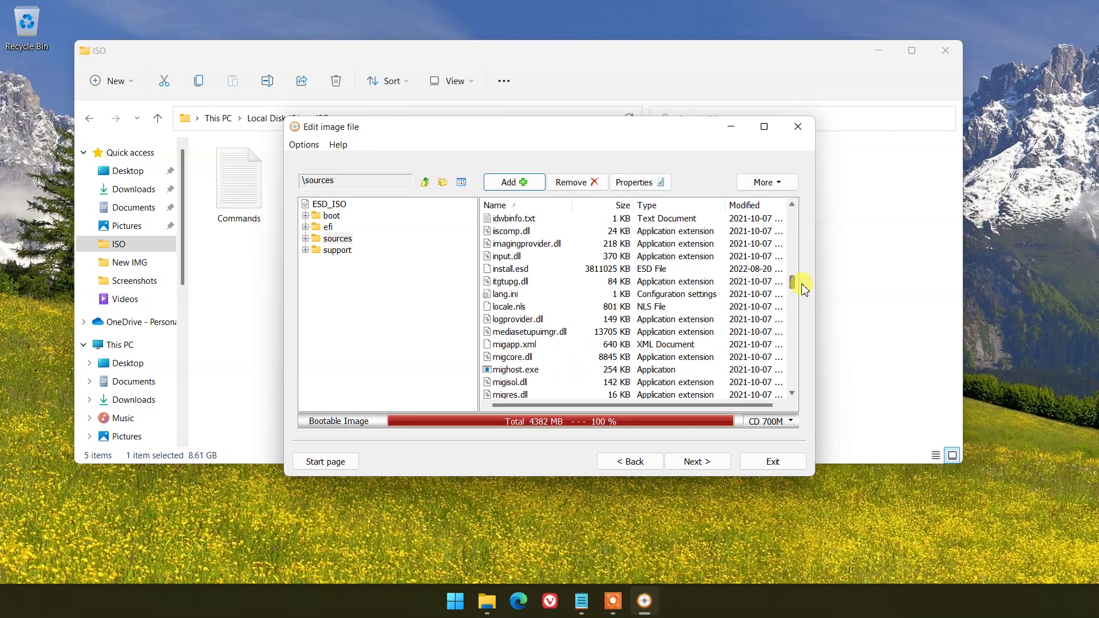
{"action": "left_click", "coordinate": [511, 269]}
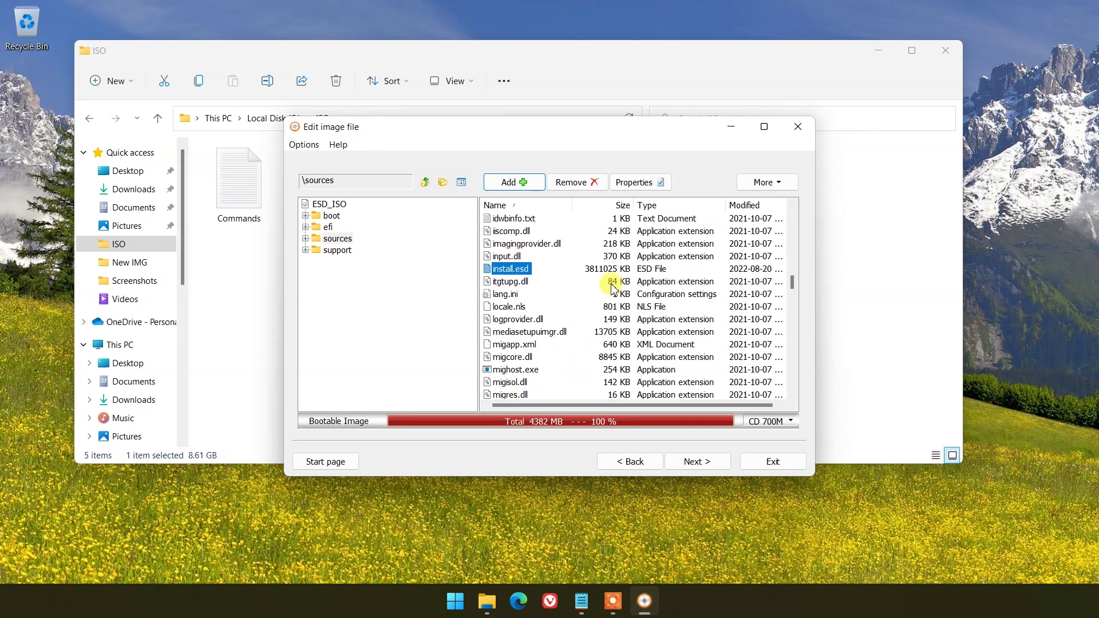
{"action": "left_click", "coordinate": [574, 182]}
{"action": "left_click", "coordinate": [554, 335]}
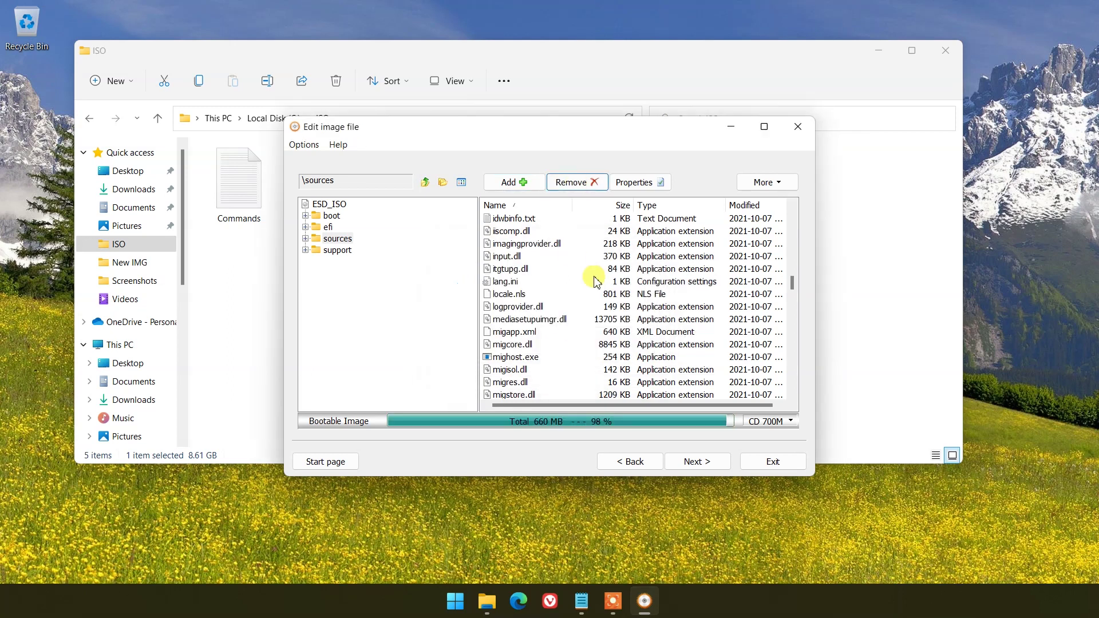
- Add C:\ISO\install.wim to the image's sources folder, raising the total to 9484 MB
{"action": "left_click", "coordinate": [508, 182]}
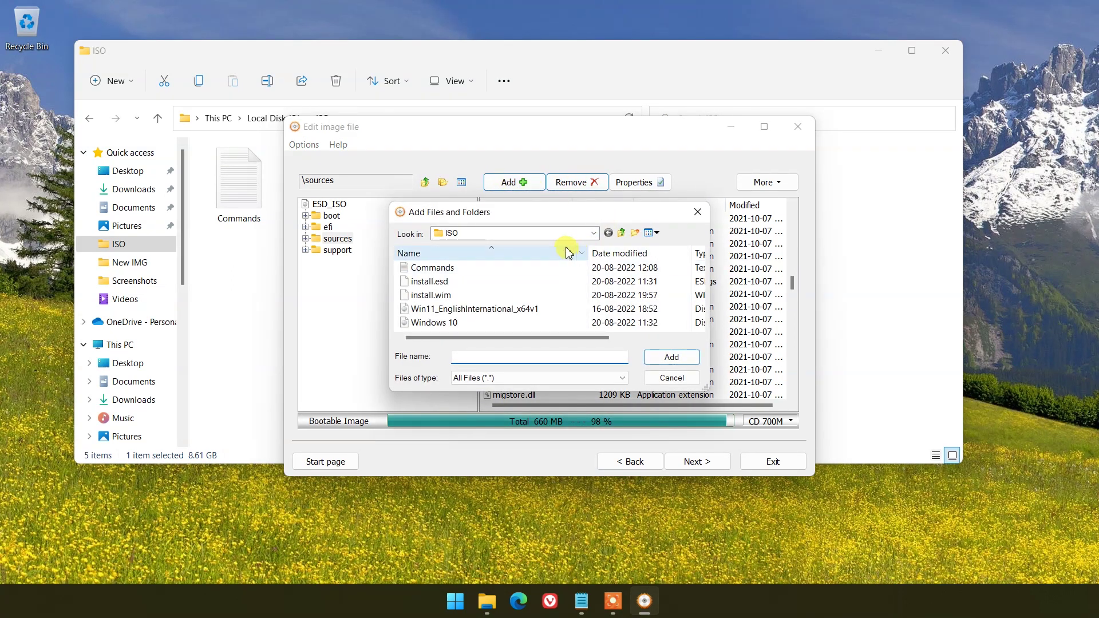
{"action": "left_click", "coordinate": [431, 295]}
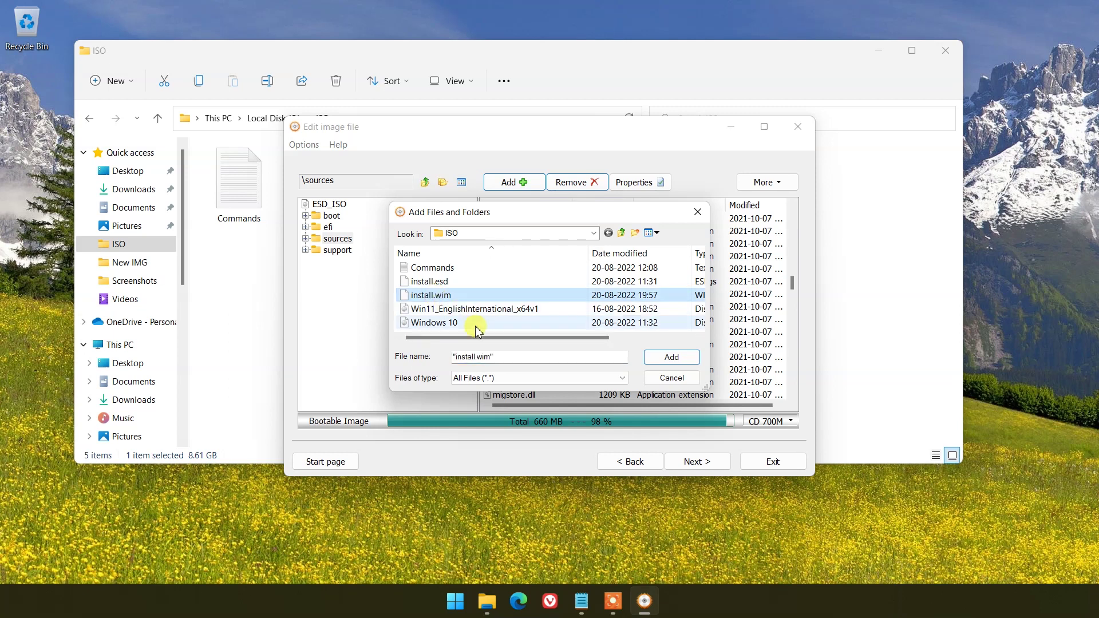
{"action": "left_click_drag", "start_coordinate": [481, 337], "coordinate": [571, 337]}
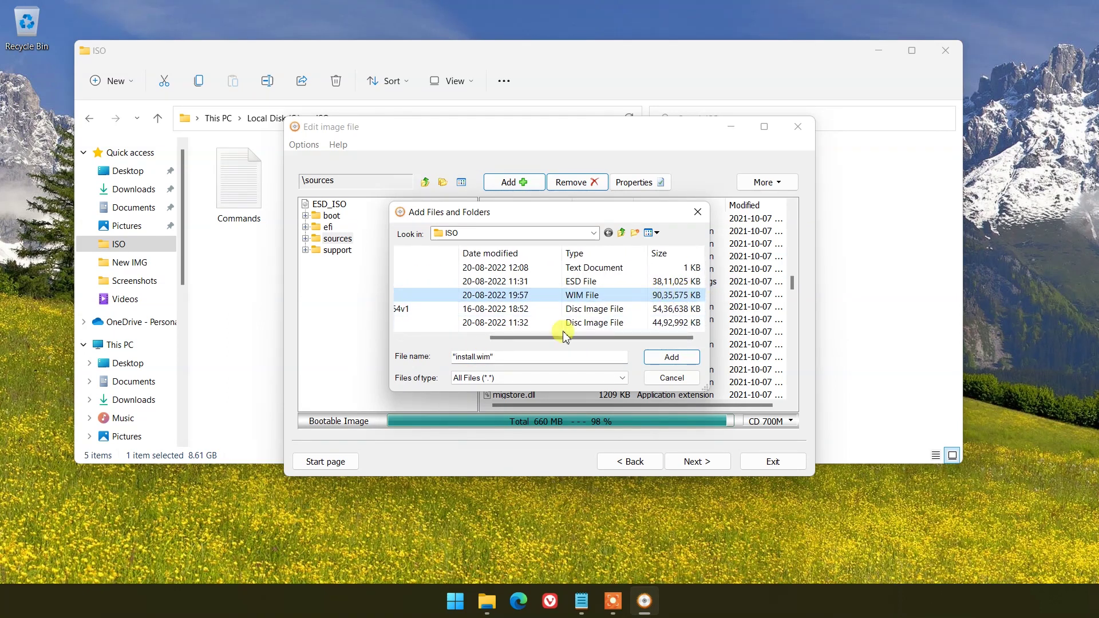
{"action": "left_click_drag", "start_coordinate": [564, 337], "coordinate": [481, 336]}
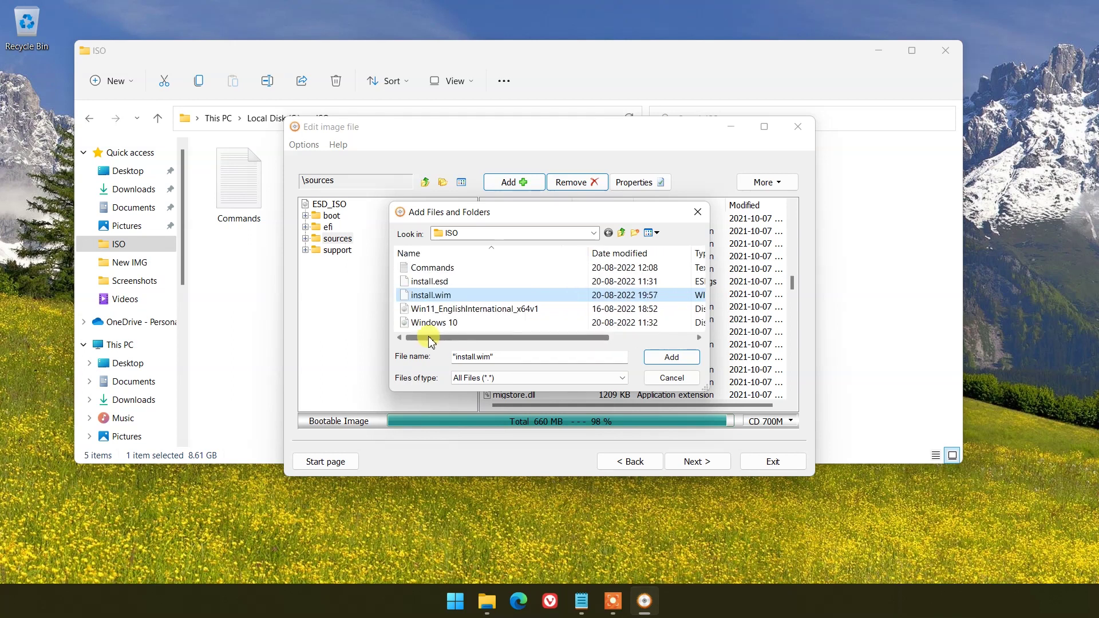
{"action": "left_click", "coordinate": [672, 357]}
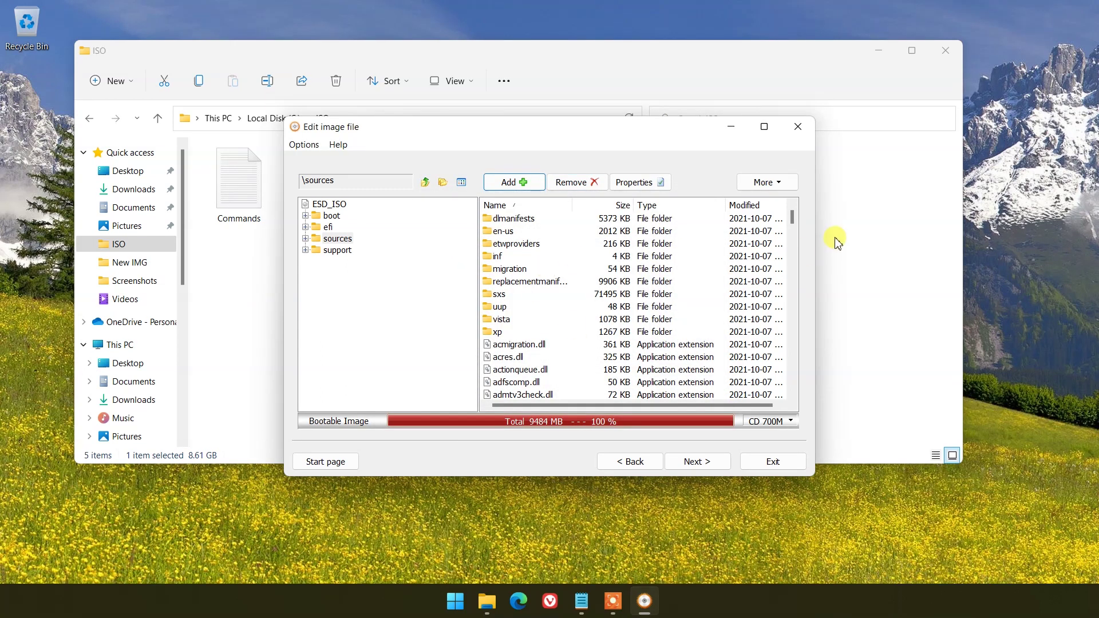
- Create the edited image as C:\ISO\Windows 10_11.iso and exit the editor when finished
{"action": "left_click", "coordinate": [697, 461]}
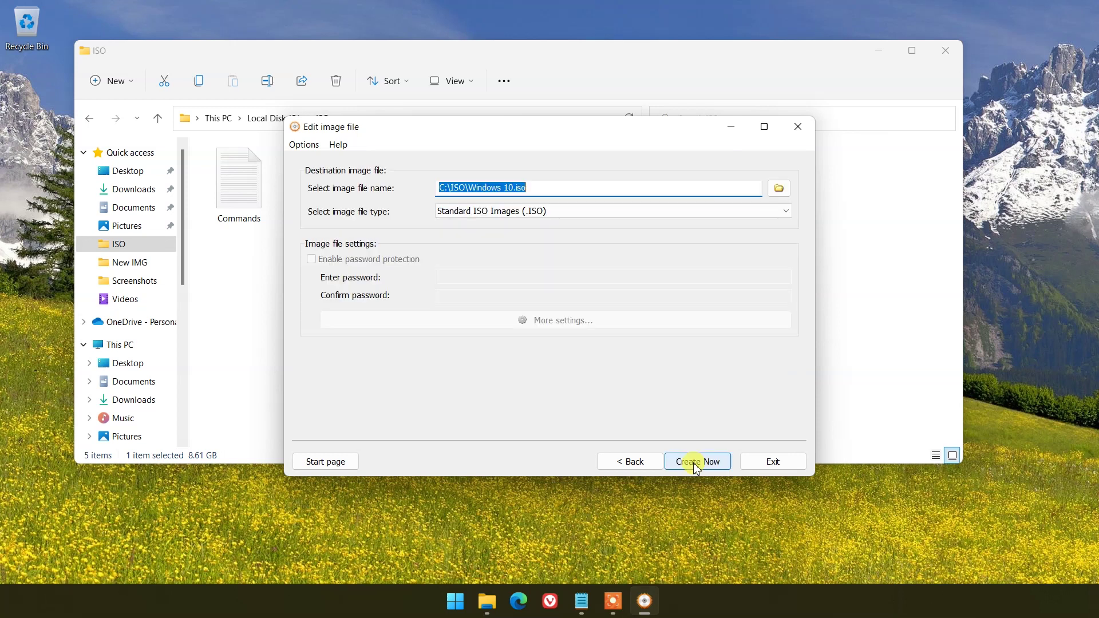
{"action": "left_click", "coordinate": [513, 187]}
{"action": "type", "text": "11"}
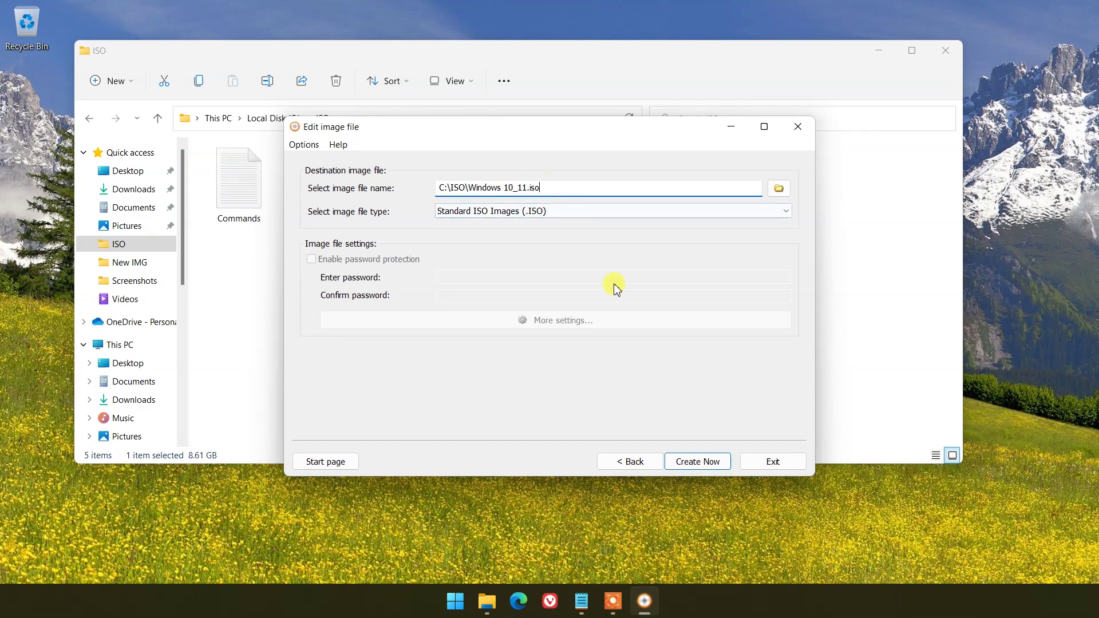
{"action": "left_click", "coordinate": [690, 461]}
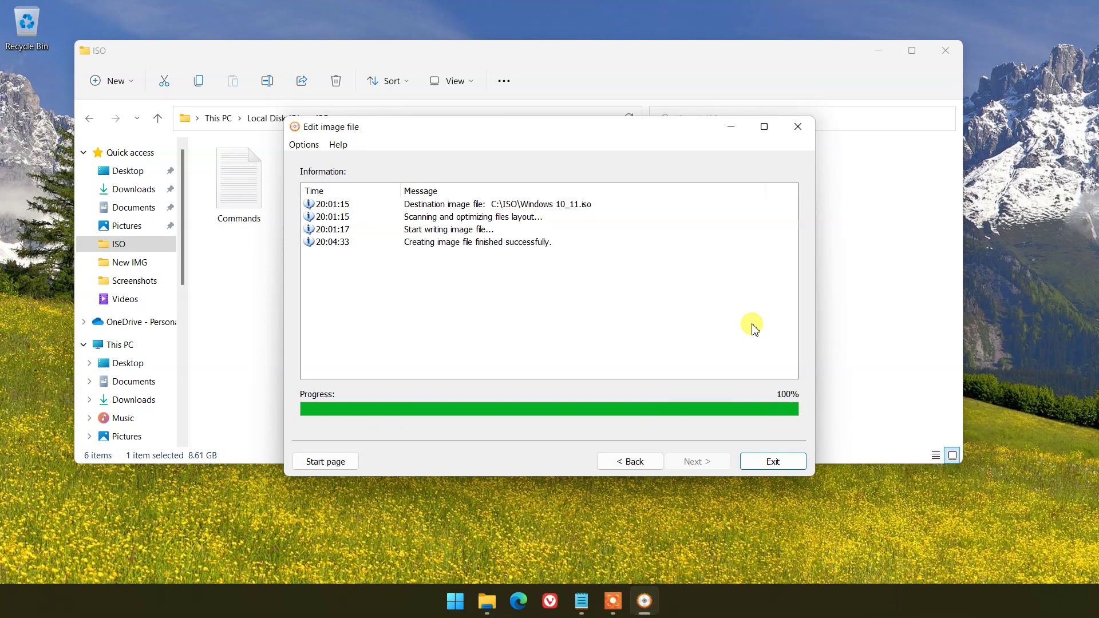
{"action": "left_click", "coordinate": [778, 461]}
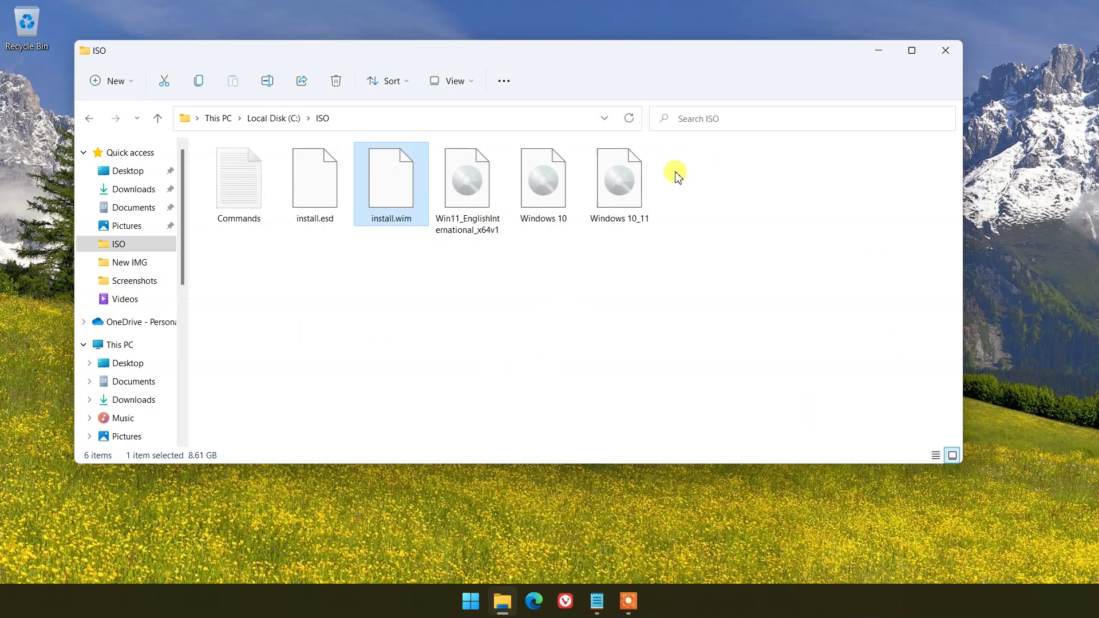
- Check Windows 10_11.iso's Properties to confirm its 9.25 GB size, then switch to Rufus
{"action": "left_click", "coordinate": [624, 203]}
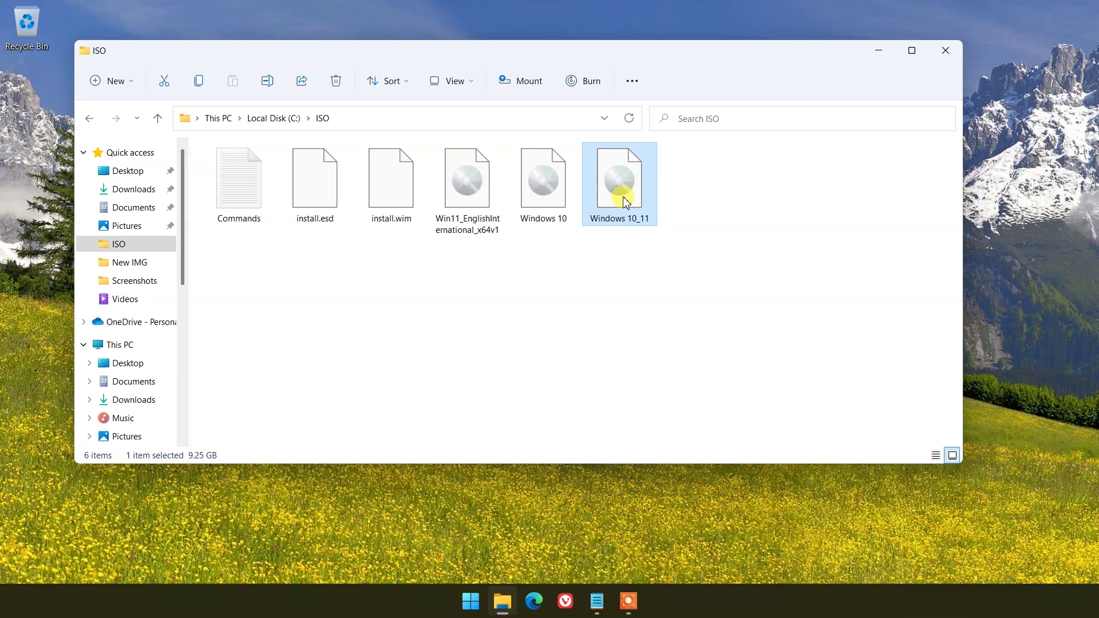
{"action": "right_click", "coordinate": [625, 202]}
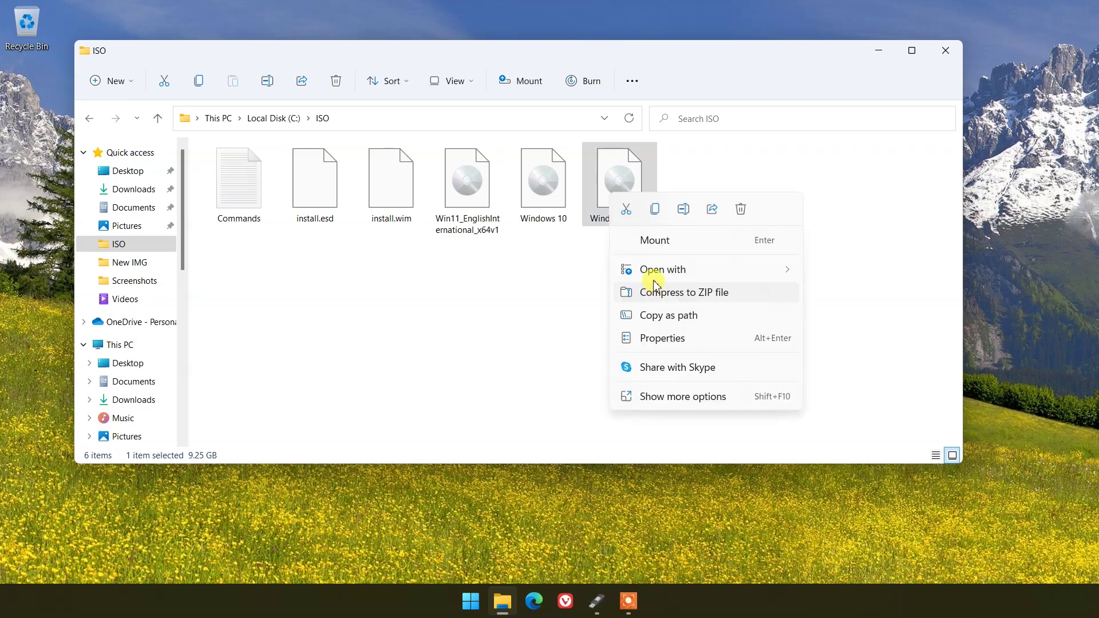
{"action": "left_click", "coordinate": [662, 340]}
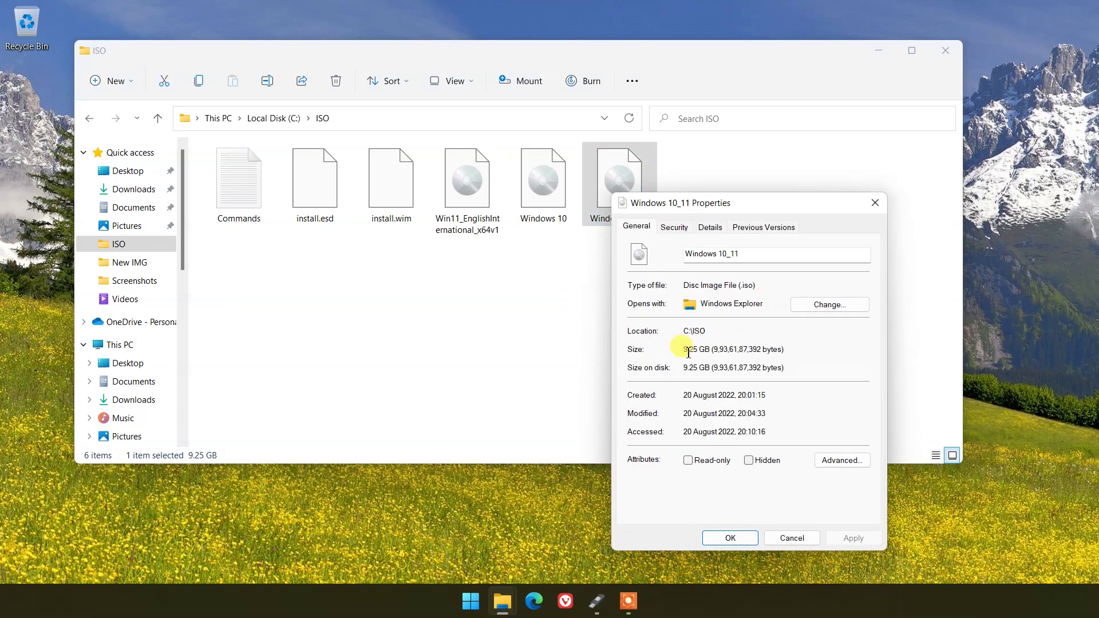
{"action": "left_click_drag", "start_coordinate": [685, 349], "coordinate": [794, 352]}
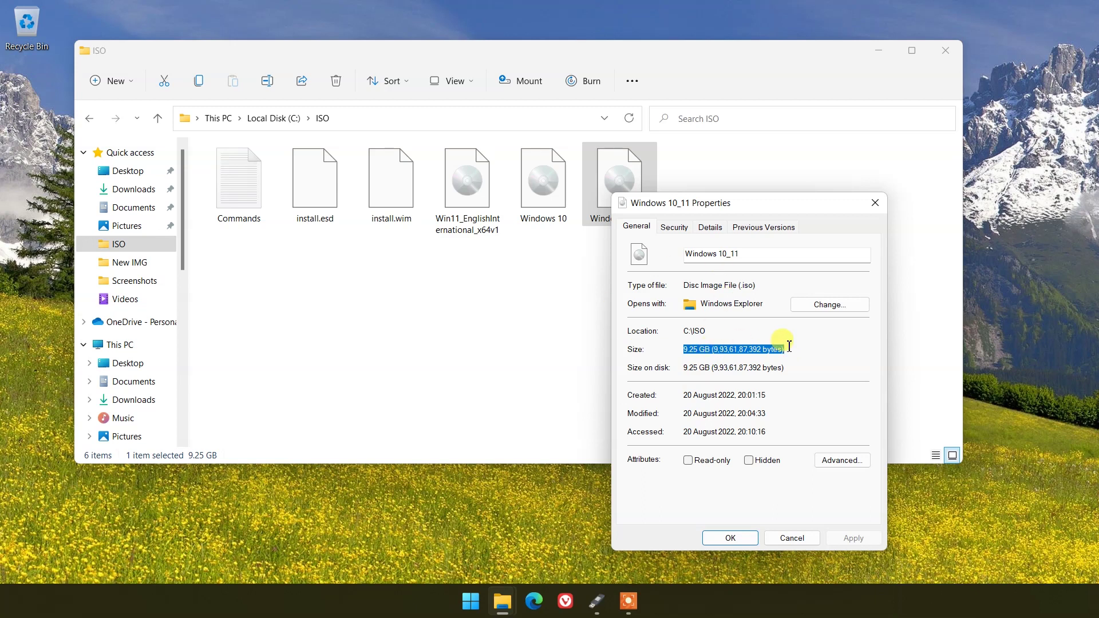
{"action": "left_click", "coordinate": [876, 202]}
{"action": "left_click", "coordinate": [597, 601]}
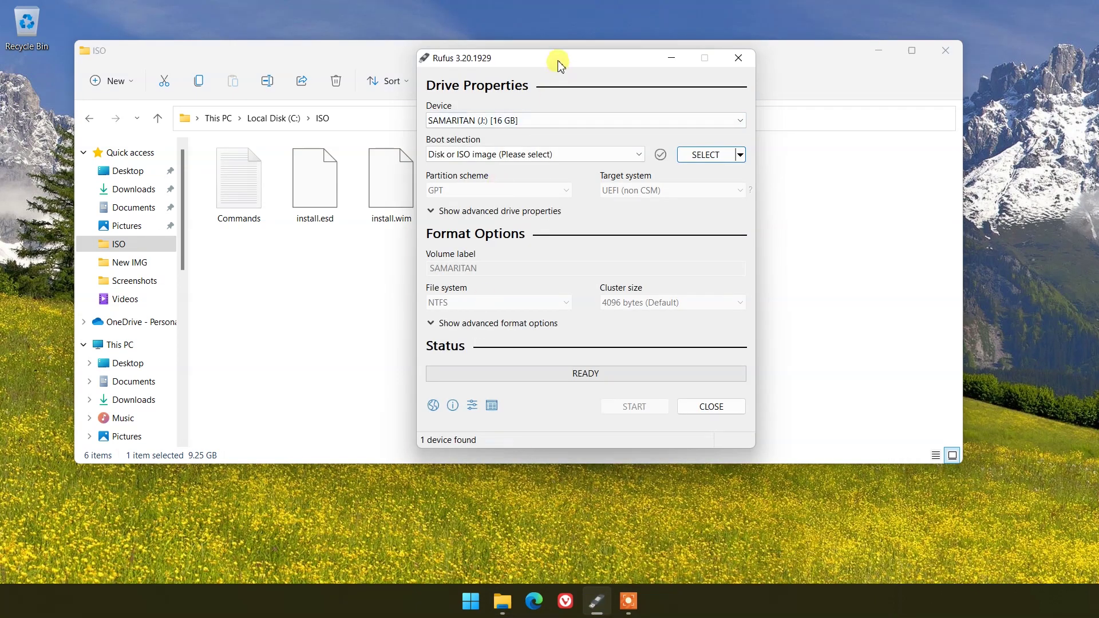
- Load C:\ISO\Windows 10_11.iso for the 16 GB drive, keep GPT, and start writing
{"action": "left_click_drag", "start_coordinate": [559, 61], "coordinate": [437, 80]}
{"action": "left_click", "coordinate": [452, 141]}
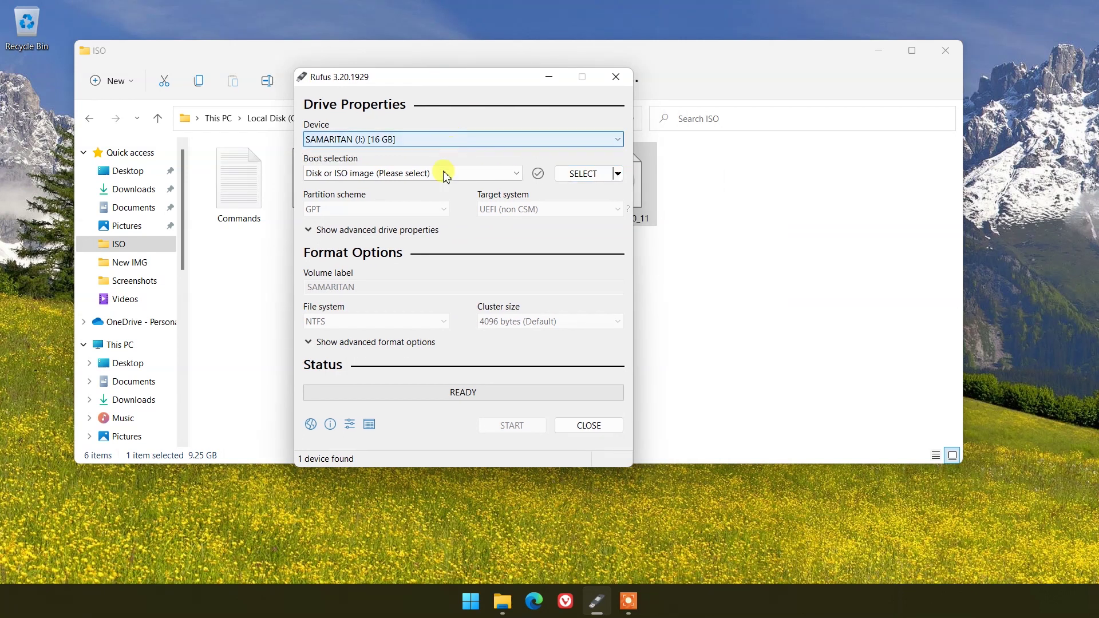
{"action": "left_click", "coordinate": [598, 174]}
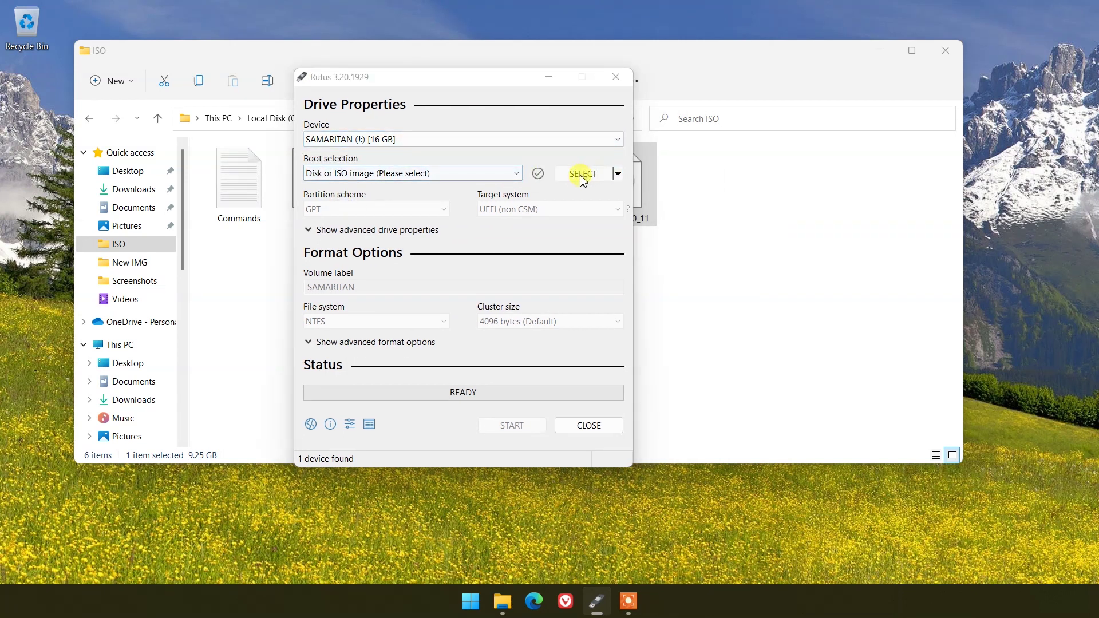
{"action": "left_click", "coordinate": [362, 311]}
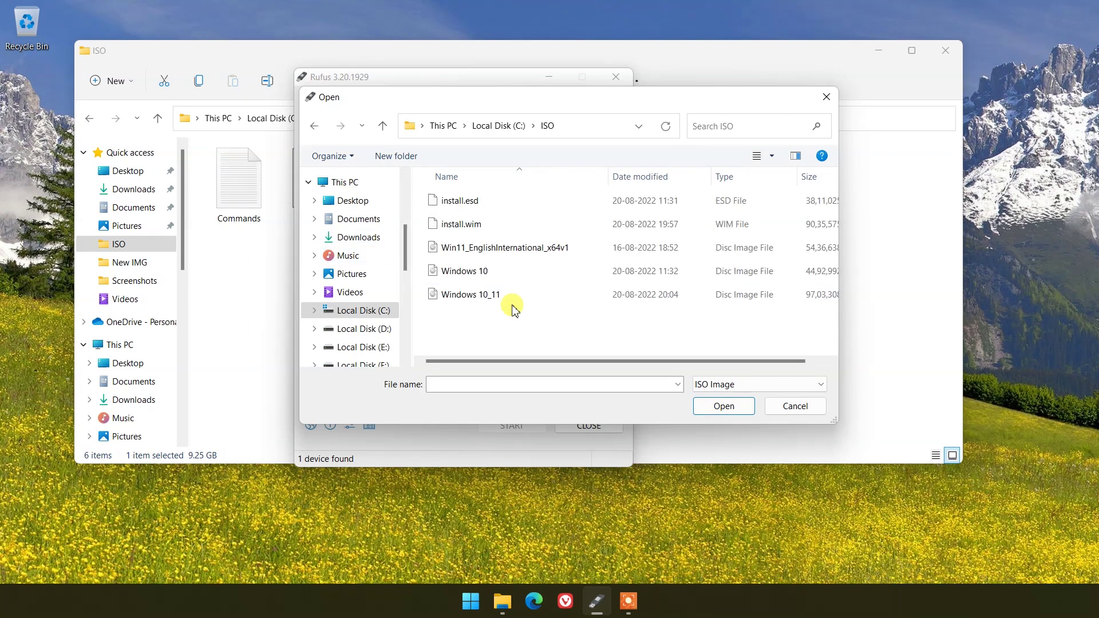
{"action": "left_click", "coordinate": [464, 292]}
{"action": "left_click", "coordinate": [724, 406]}
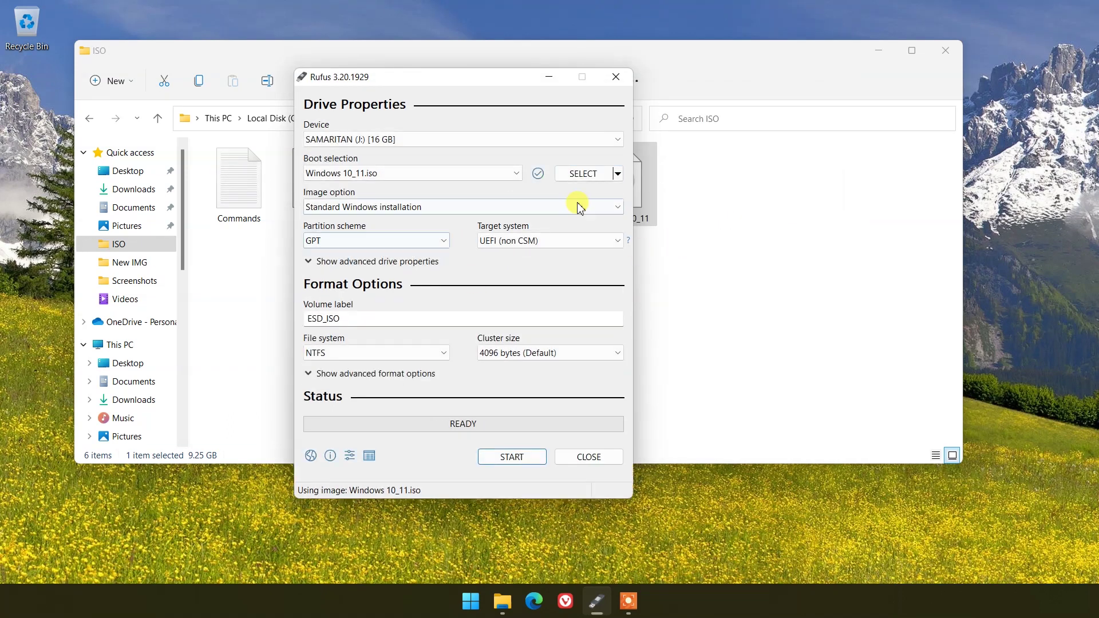
{"action": "left_click", "coordinate": [443, 241]}
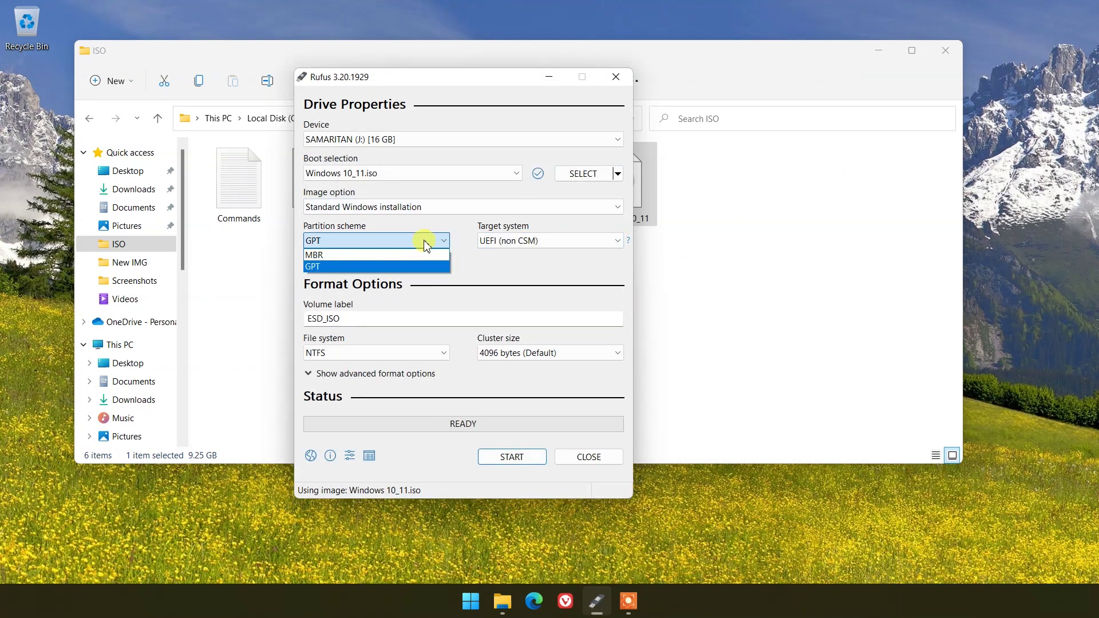
{"action": "left_click", "coordinate": [510, 458]}
- Accept the default customisation options and confirm erasing the 16 GB drive
{"action": "left_click", "coordinate": [534, 332]}
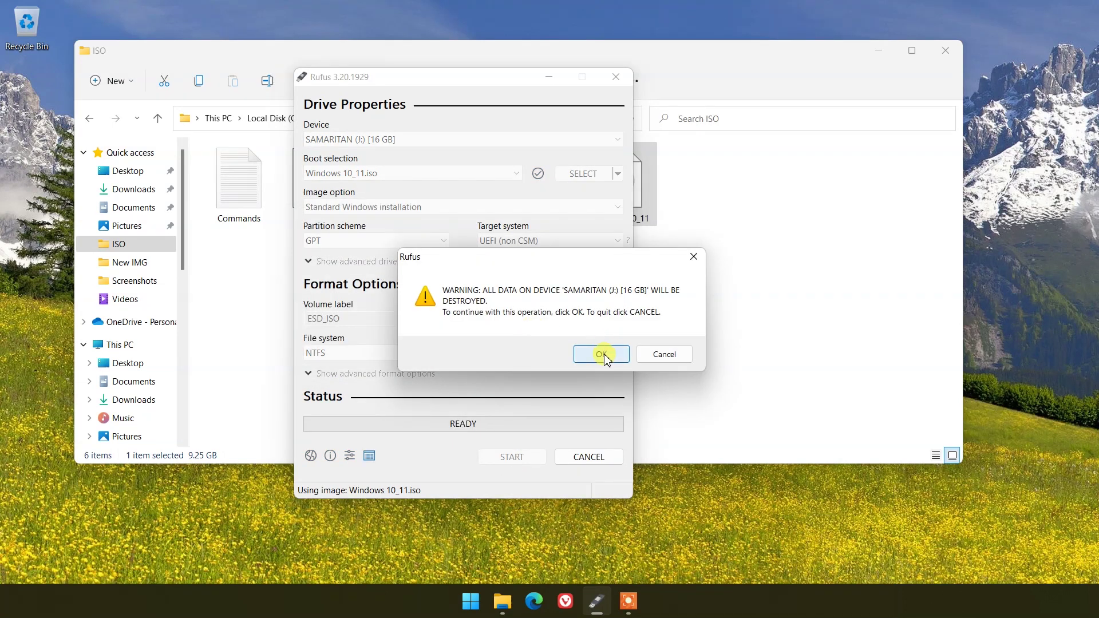
{"action": "left_click", "coordinate": [603, 354]}
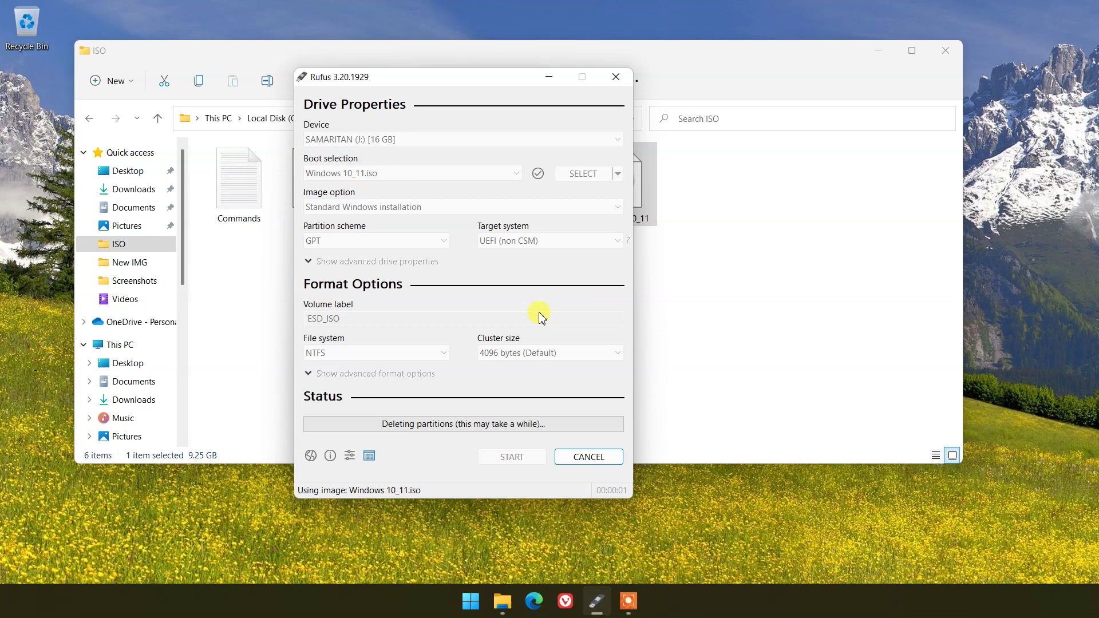